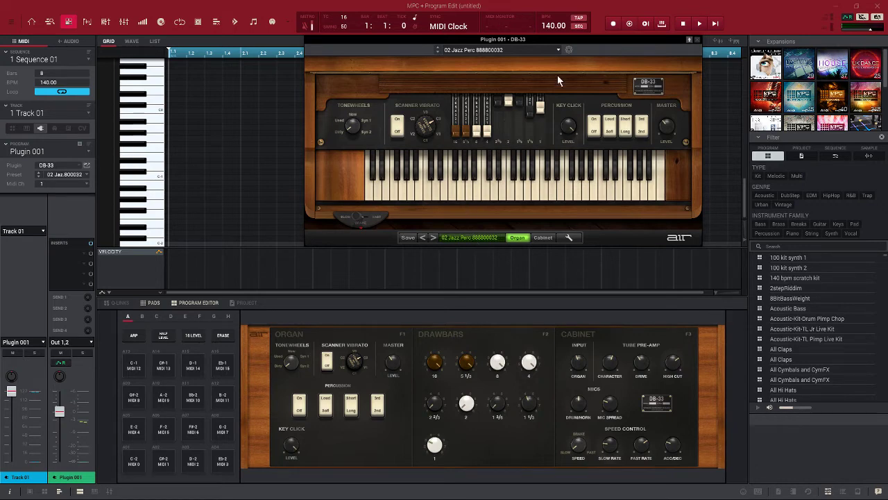
- Close the DB-33 organ window and open the Auto Sampler with Resample L + R as the recording source
left_click_drag(562, 37, 497, 68)
left_click(631, 71)
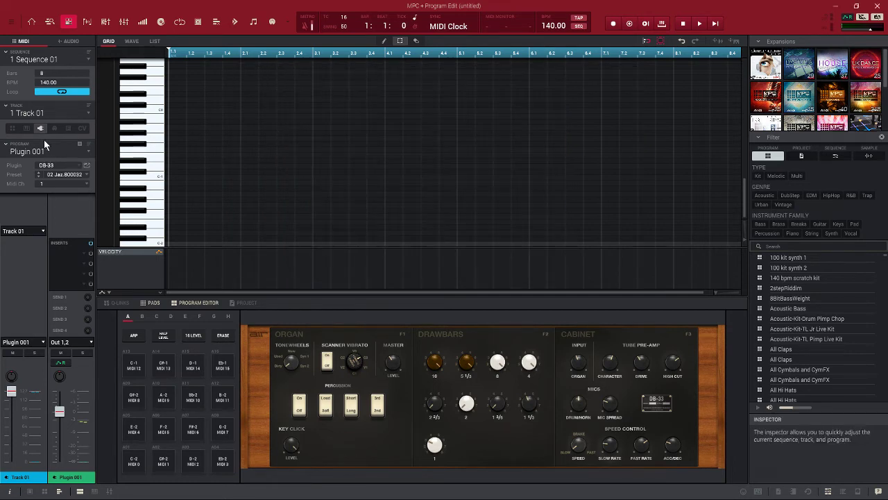
left_click(12, 24)
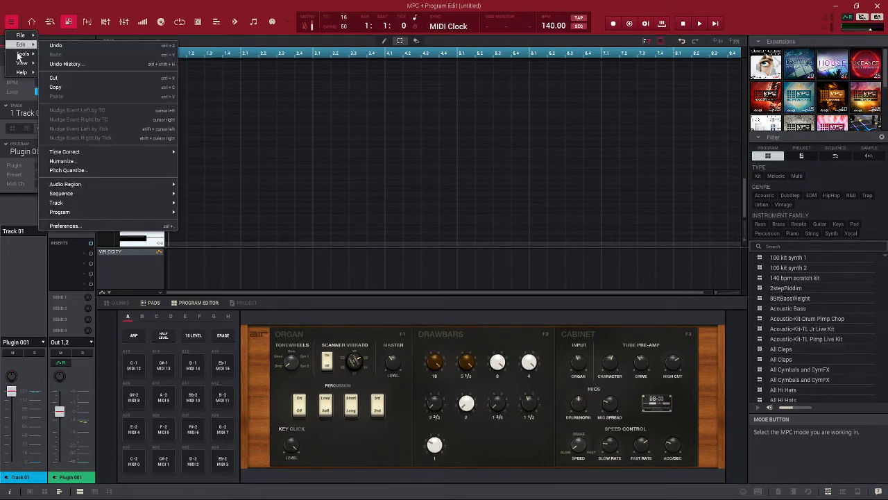
mouse_move(20, 54)
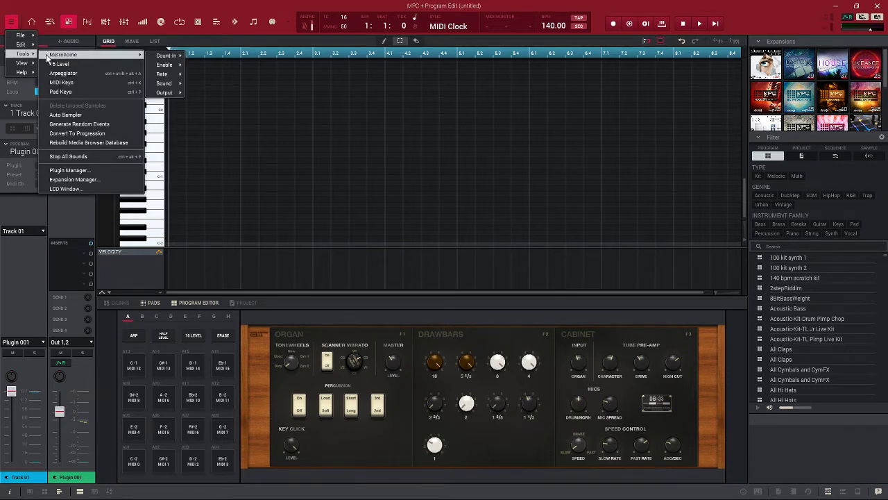
left_click(64, 114)
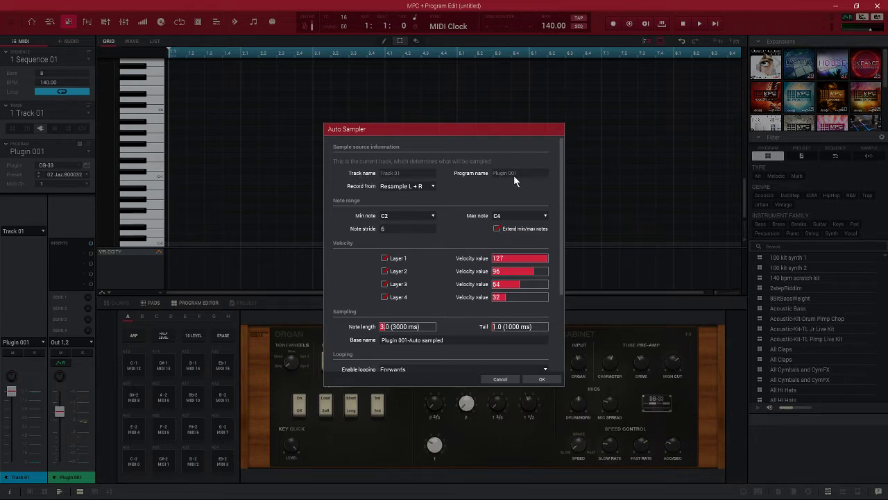
left_click(432, 186)
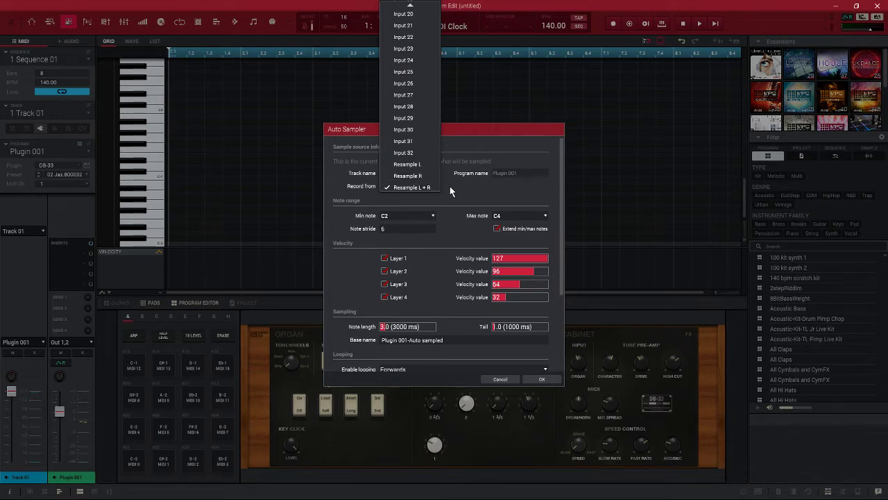
left_click(413, 188)
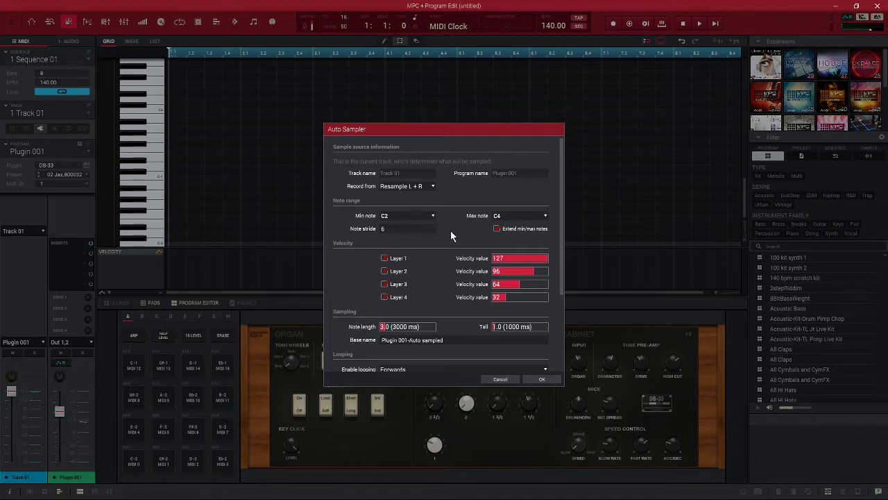
- Switch velocity layers 2, 3 and 4 off and back on in the Auto Sampler
left_click(385, 271)
left_click(385, 285)
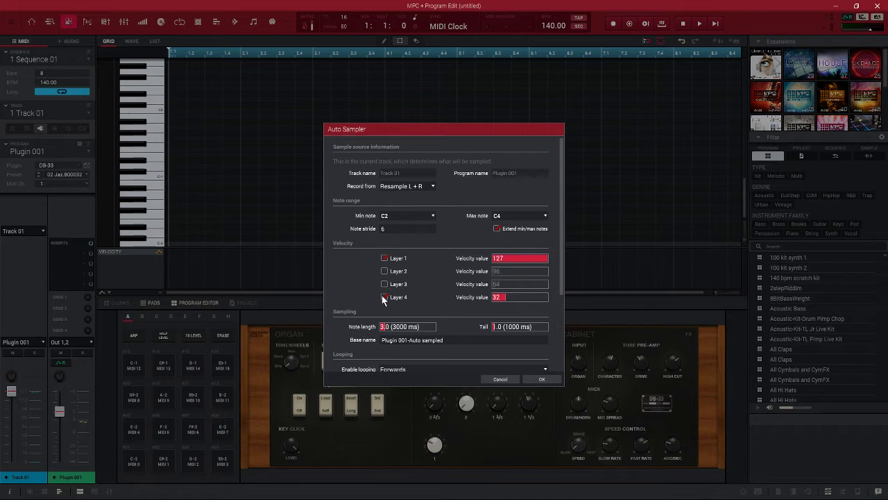
left_click(383, 297)
left_click(384, 270)
left_click(383, 284)
left_click(384, 297)
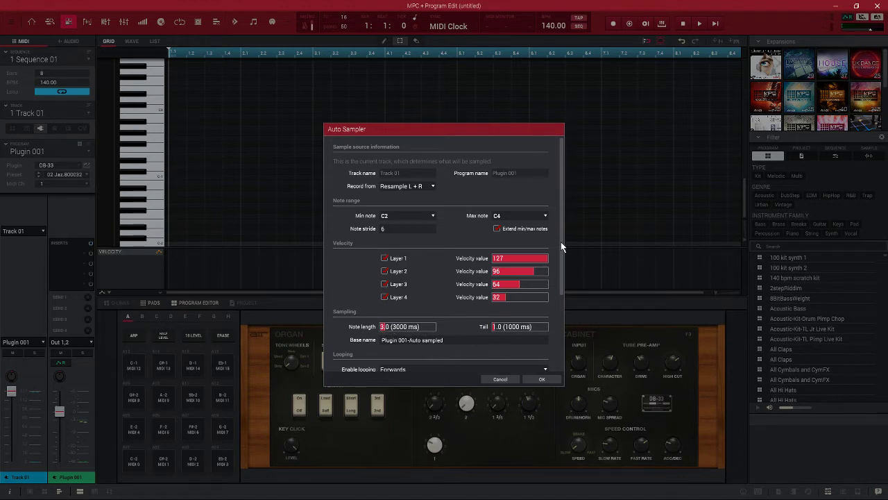
- Examine the Auto Sampler's sampling, looping and completion settings, including the available loop modes
left_click_drag(561, 242, 562, 272)
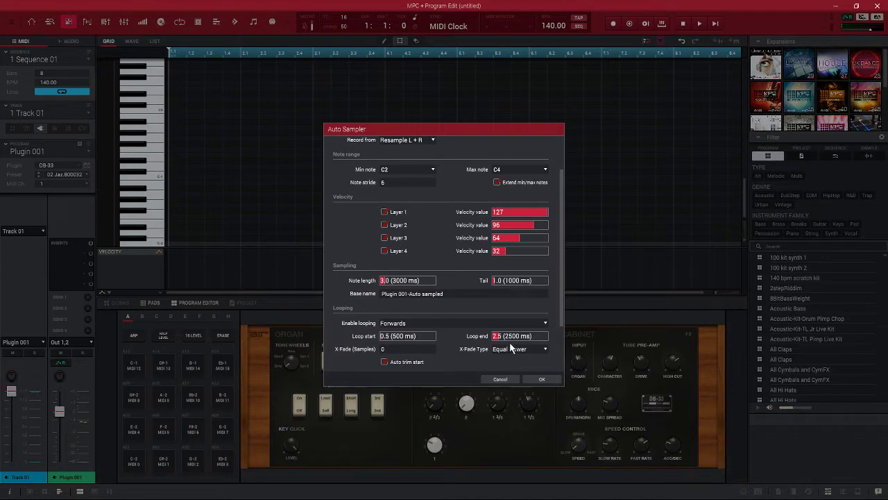
left_click_drag(561, 264, 561, 318)
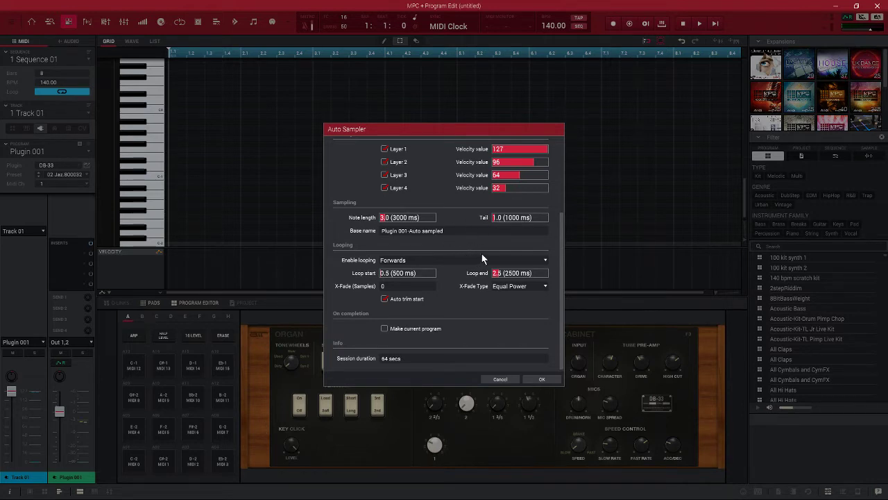
left_click(402, 258)
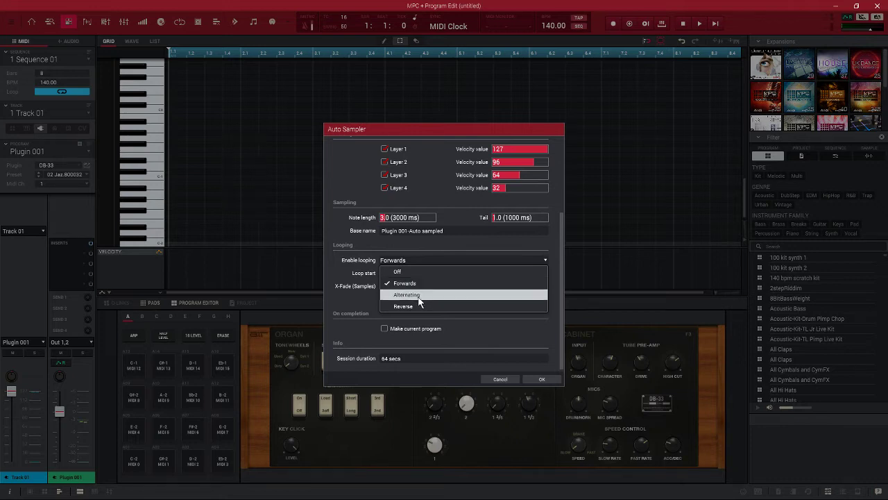
left_click(389, 247)
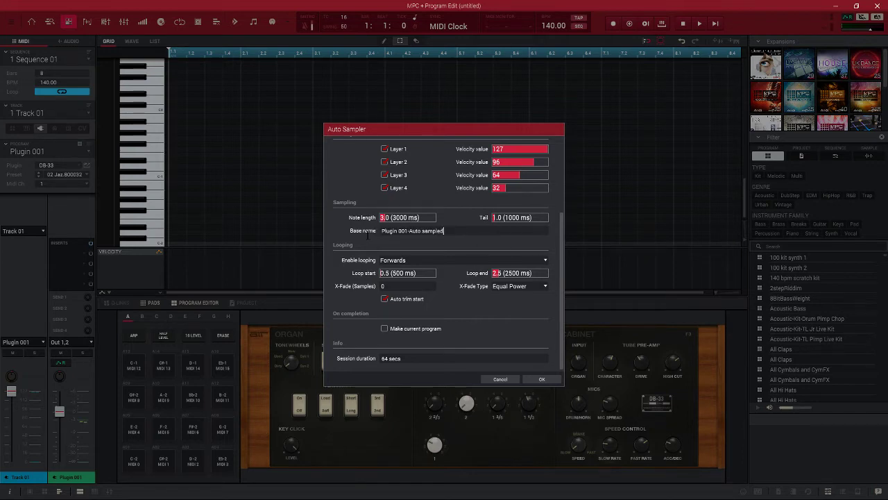
- Set the Auto Sampler's base name to "orgue jazz" and run the sampling
left_click_drag(456, 231, 380, 231)
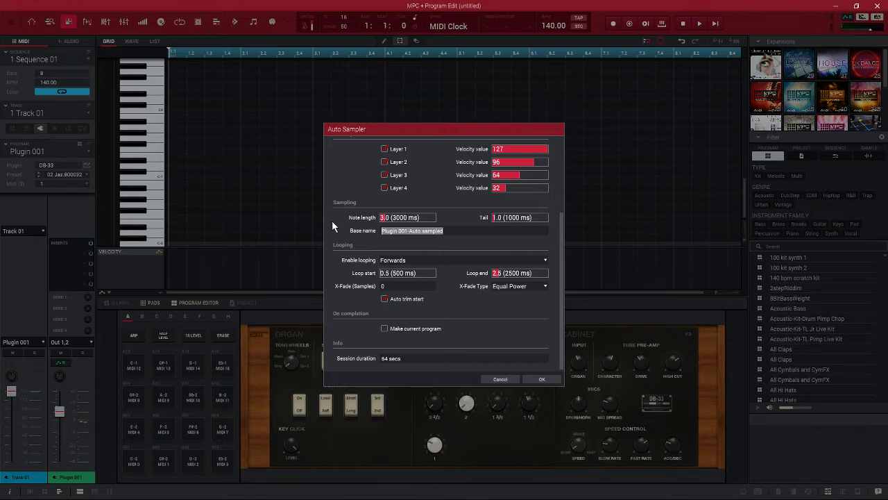
type("org")
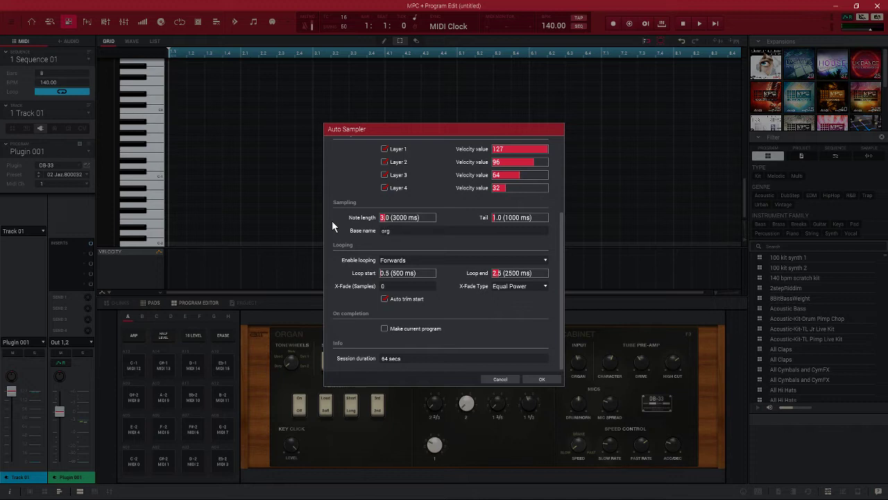
type("ue jazz")
left_click(540, 378)
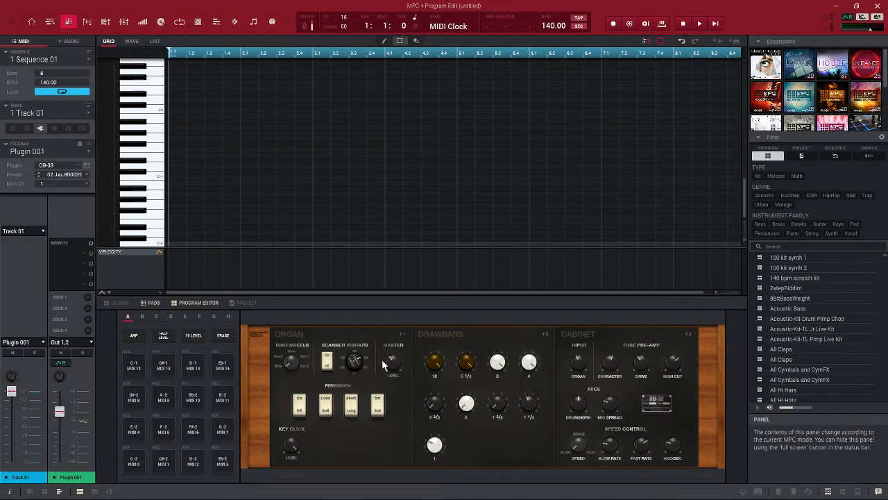
- In Main Mode, switch Track 01 from the DB-33 plugin to the orgue jazz keygroup program and close the organ window
left_click(31, 21)
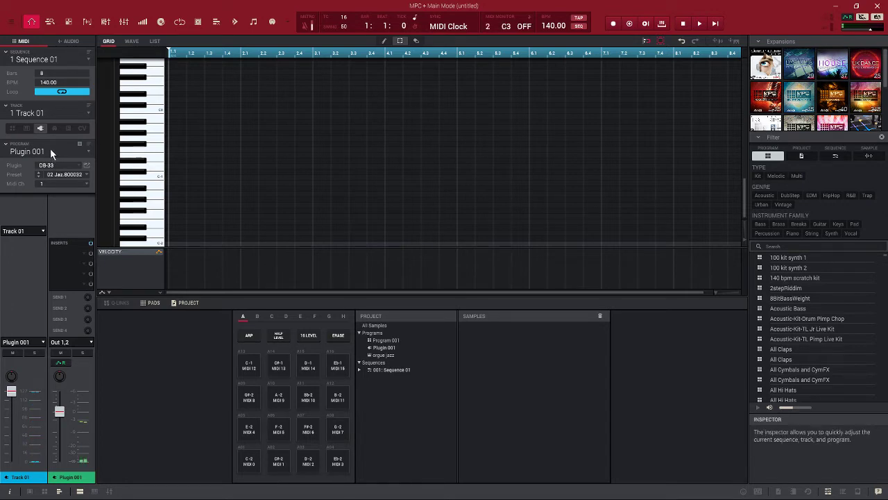
left_click(87, 165)
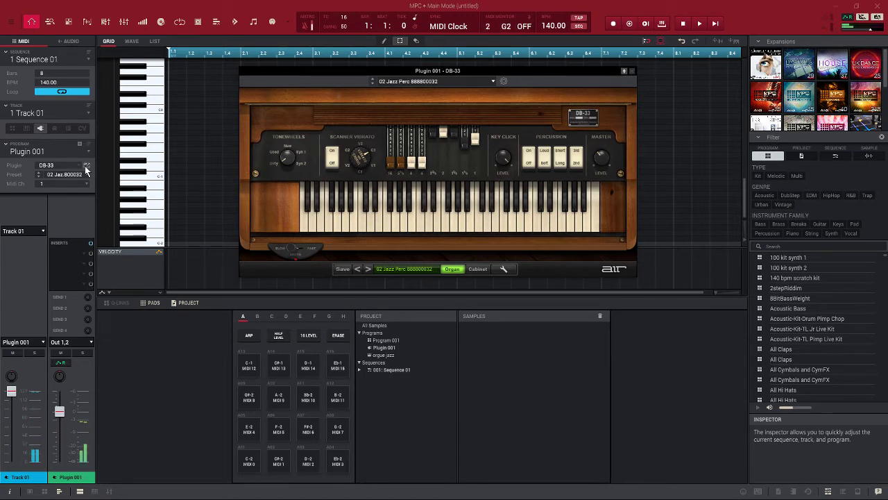
left_click(26, 129)
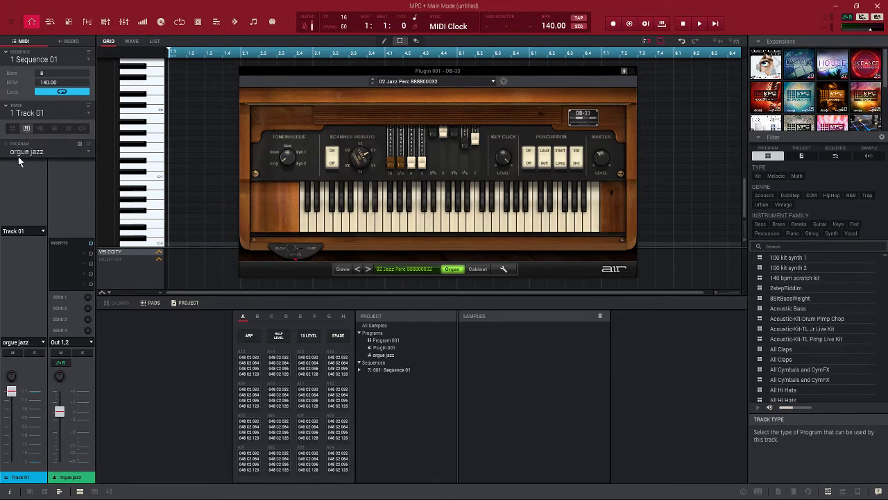
left_click(627, 70)
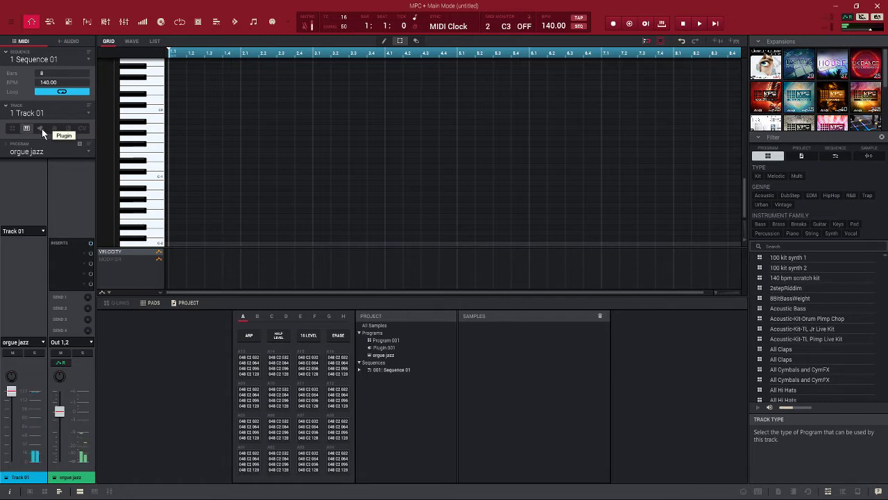
- Review the orgue jazz keygroup in Program Edit with the browser hidden, and switch to the Channel Mixer
left_click(70, 25)
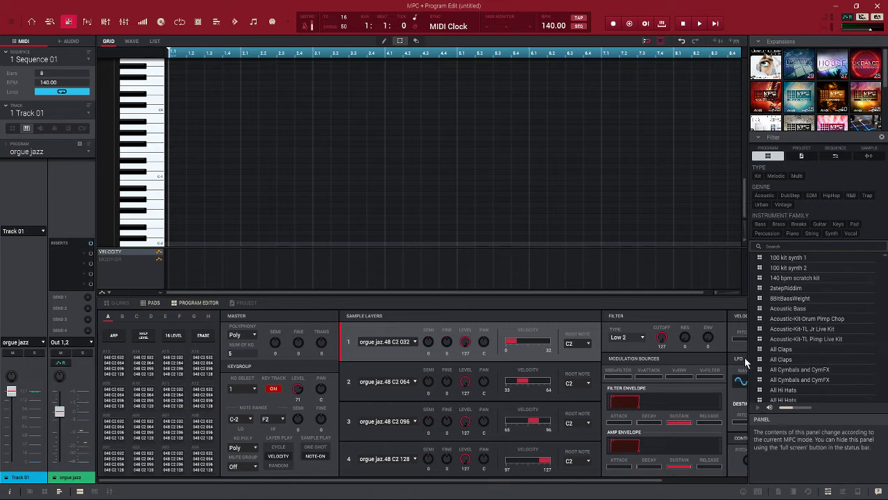
left_click(829, 493)
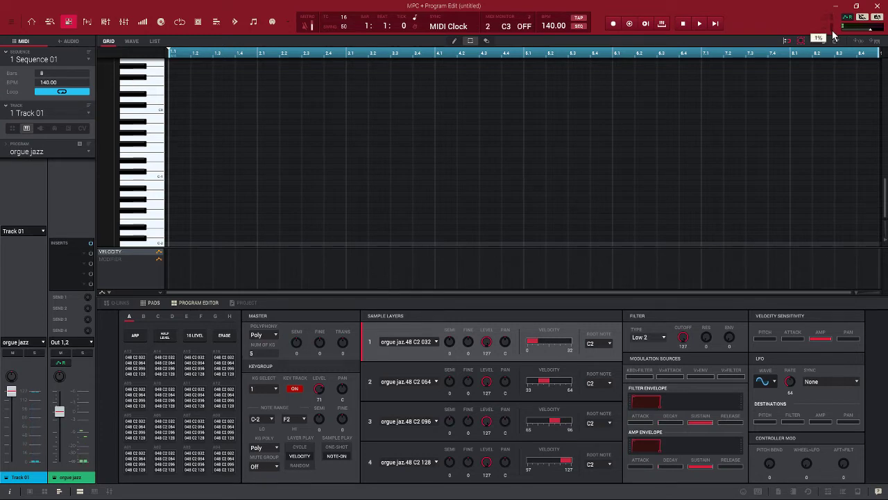
left_click(106, 22)
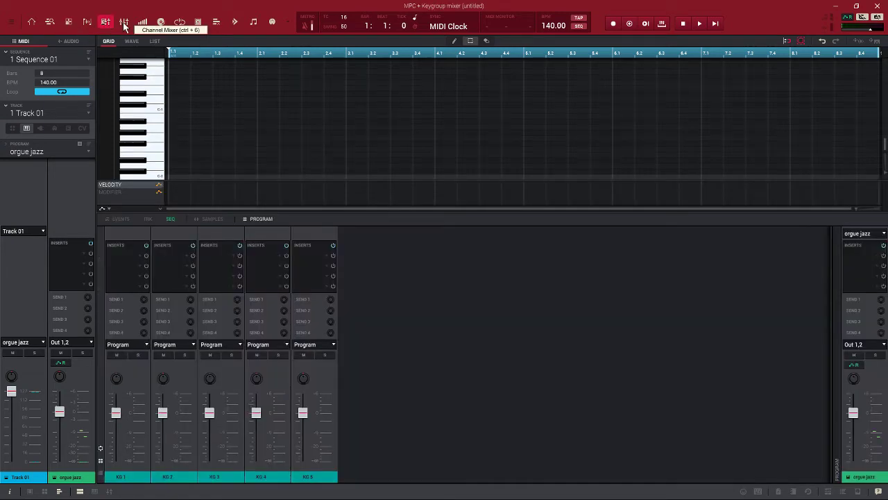
left_click(124, 23)
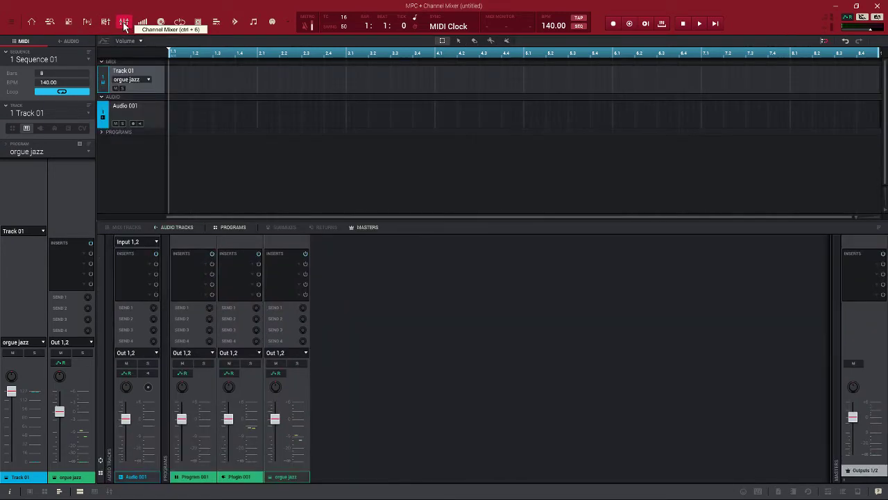
- Load the Akai Professional Auto Wah effect in the first insert of the Program 001 channel and show its window
left_click(205, 264)
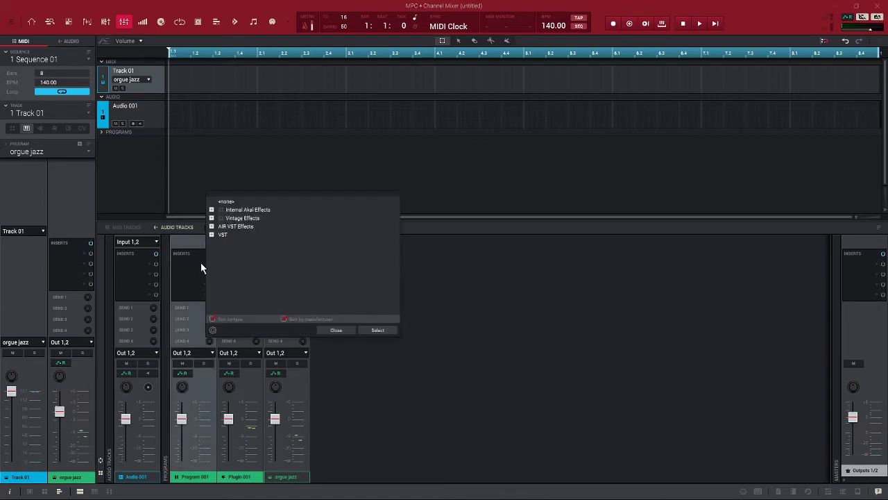
left_click(211, 210)
left_click(220, 218)
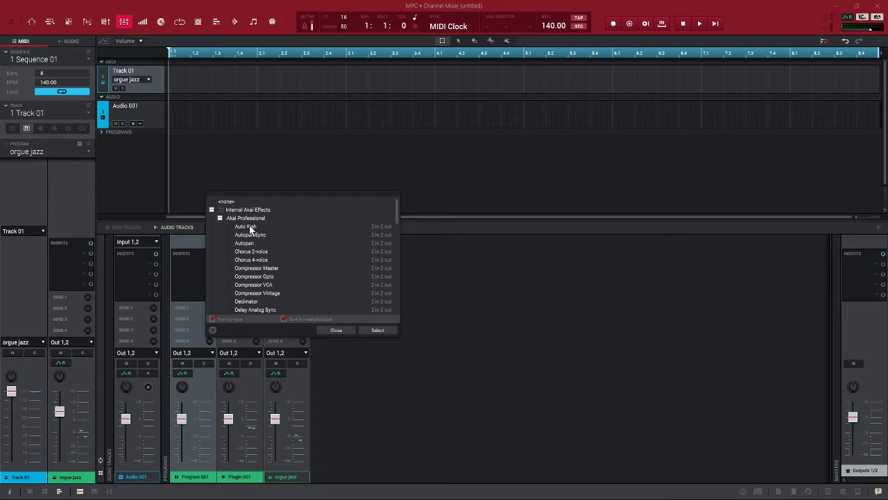
double_click(249, 226)
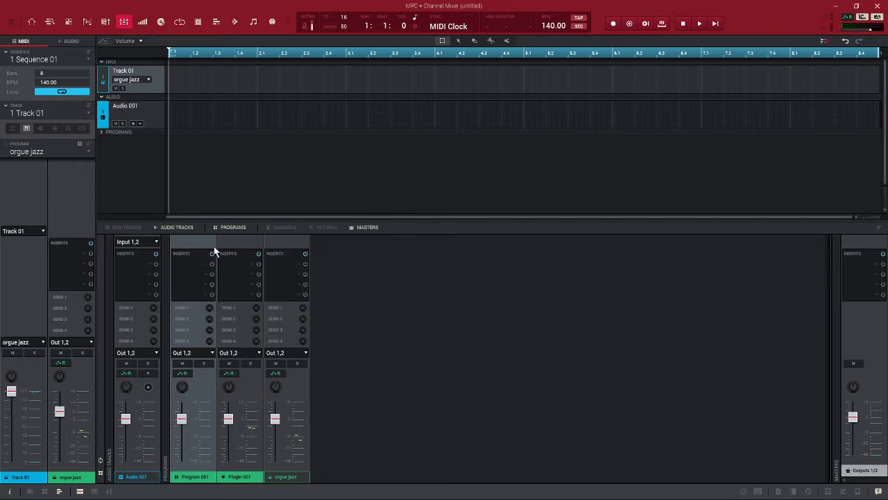
double_click(192, 264)
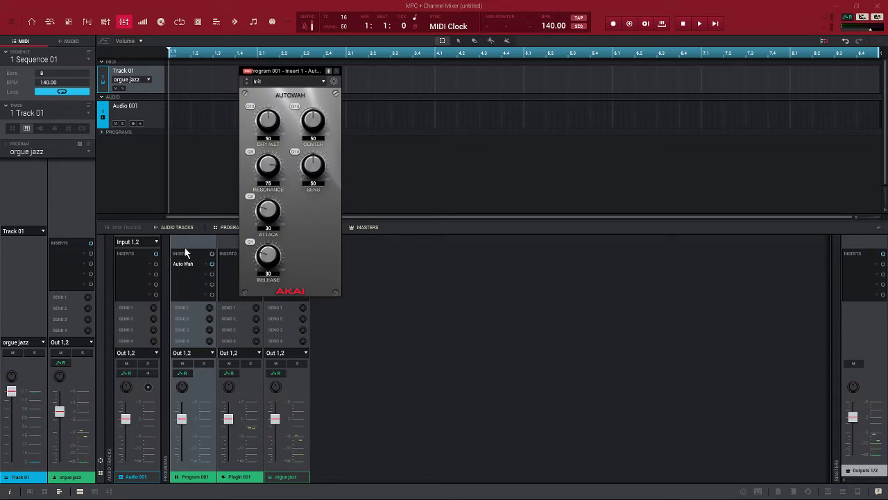
- Close the Auto Wah window and remove the effect from the Program 001 channel
left_click(203, 262)
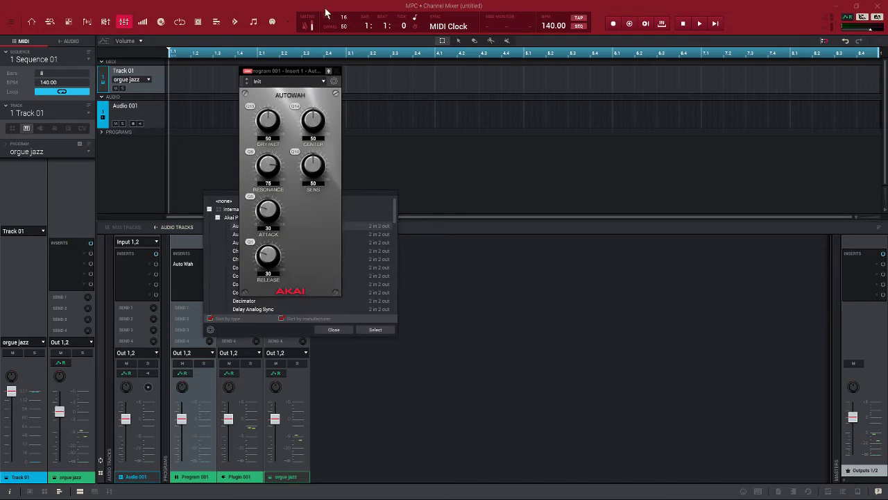
left_click(336, 71)
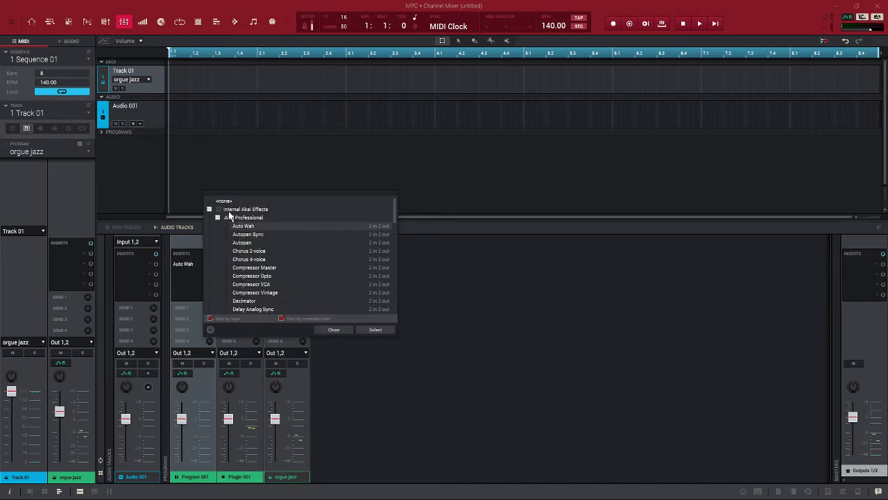
left_click(367, 329)
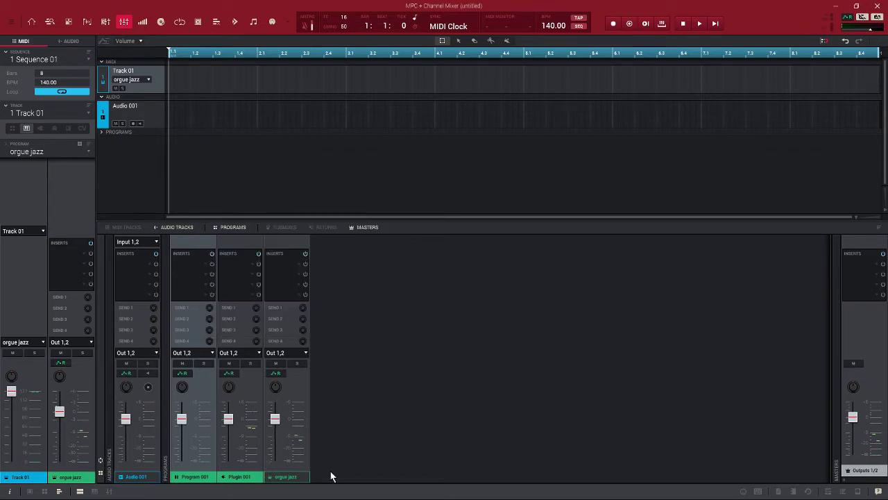
- Load the Akai Professional Auto Wah effect in the first insert of the orgue jazz channel
left_click(294, 479)
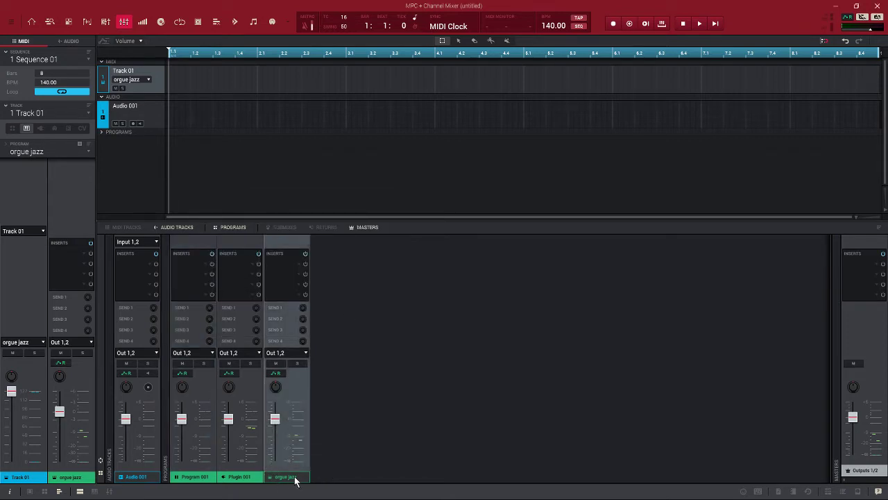
double_click(299, 268)
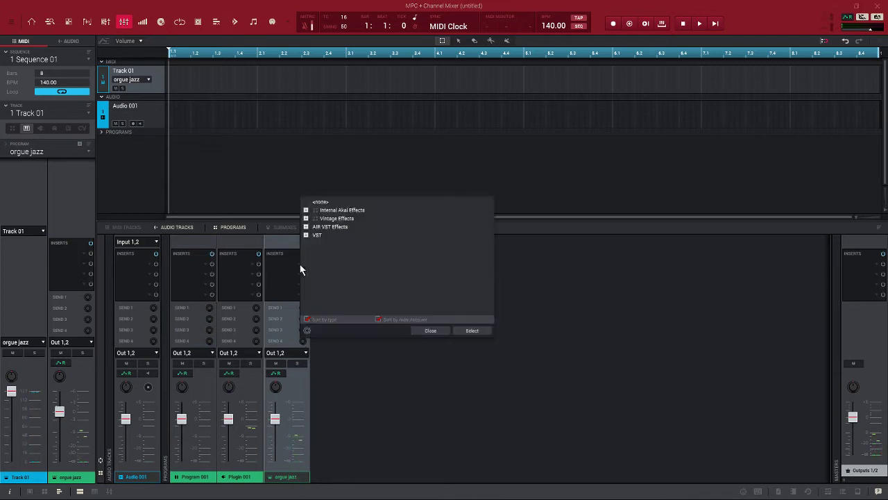
left_click(306, 210)
left_click(313, 218)
double_click(337, 226)
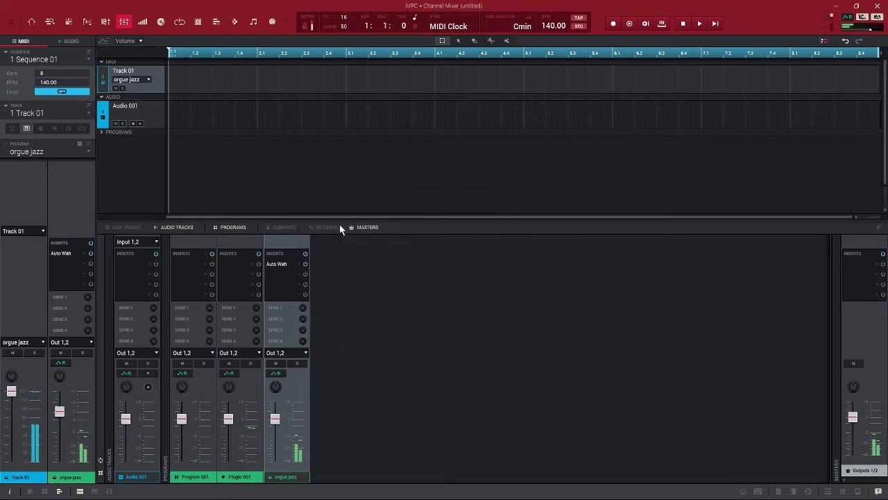
- Open the Auto Wah window of the orgue jazz channel and move it clear of the channel strips
left_click(283, 264)
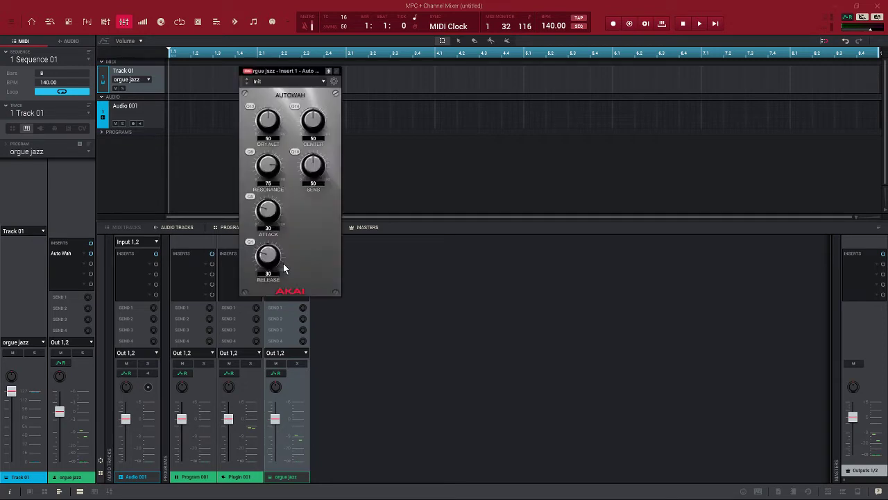
left_click_drag(288, 66, 455, 69)
left_click_drag(307, 73, 590, 100)
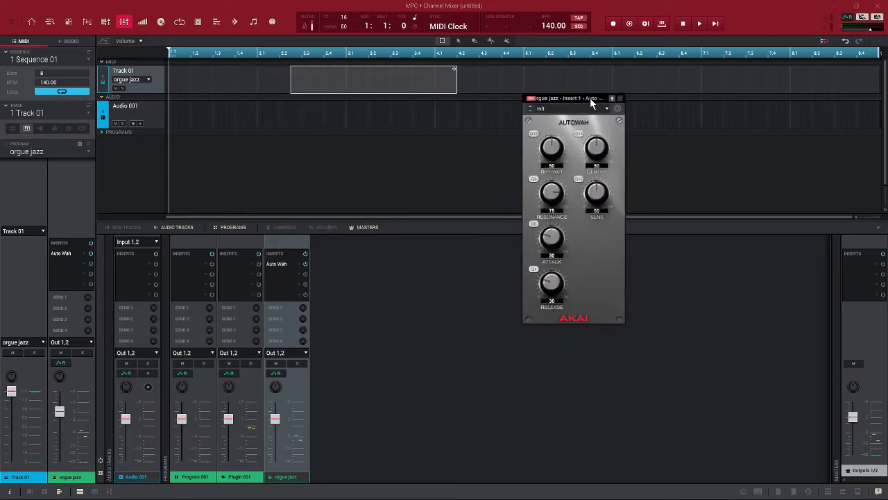
- Try the Light Wah preset of the Auto Wah, switch it to Heavy Wah, and bypass the effect
left_click(609, 109)
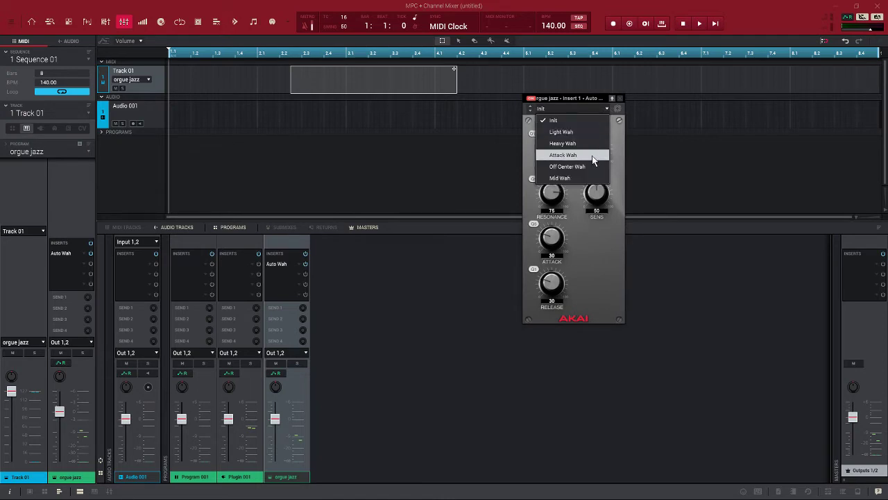
left_click(592, 131)
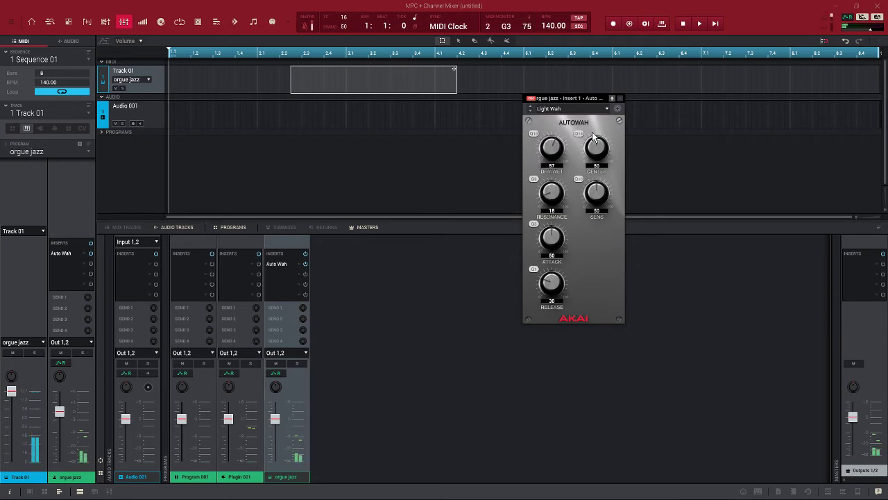
left_click(597, 109)
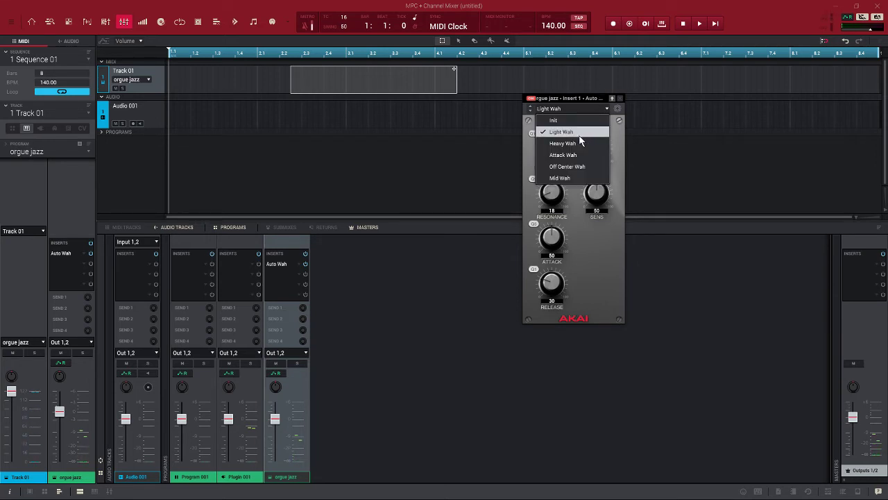
left_click(580, 142)
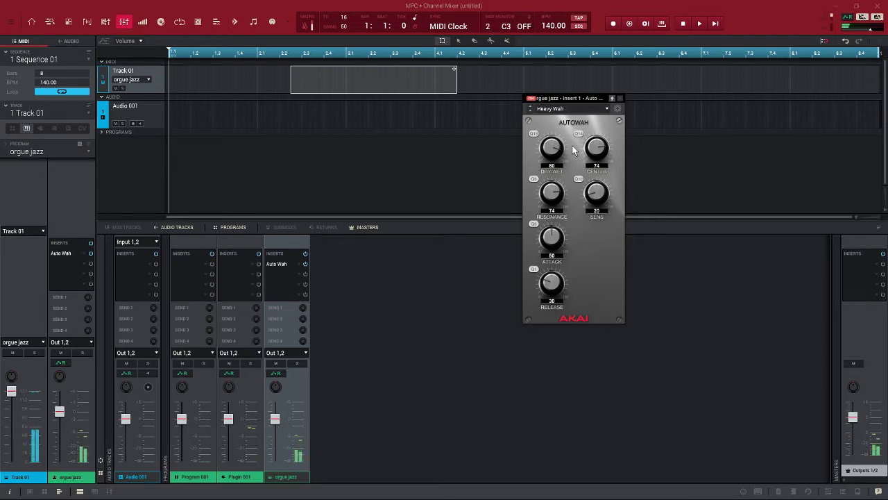
left_click(533, 99)
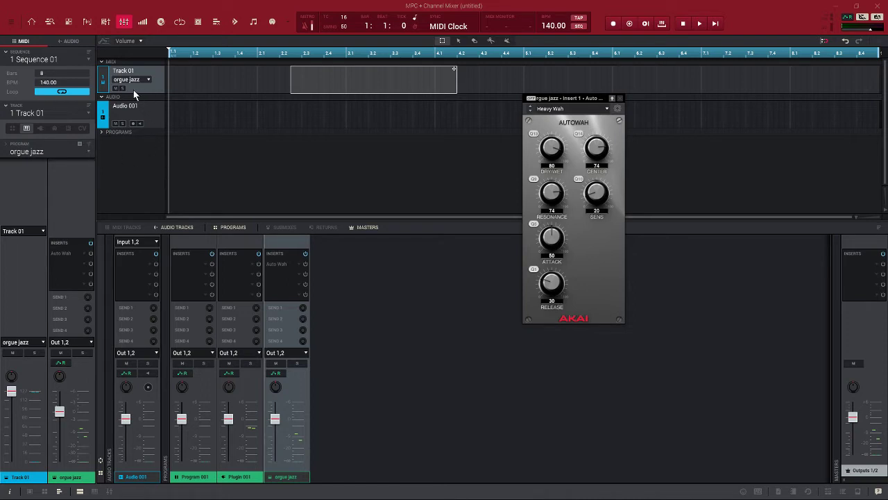
- Switch Track 01 to the Plugin 001 program, replace its instrument with AIR Mini Grand, and show the Mini Grand window
left_click(40, 129)
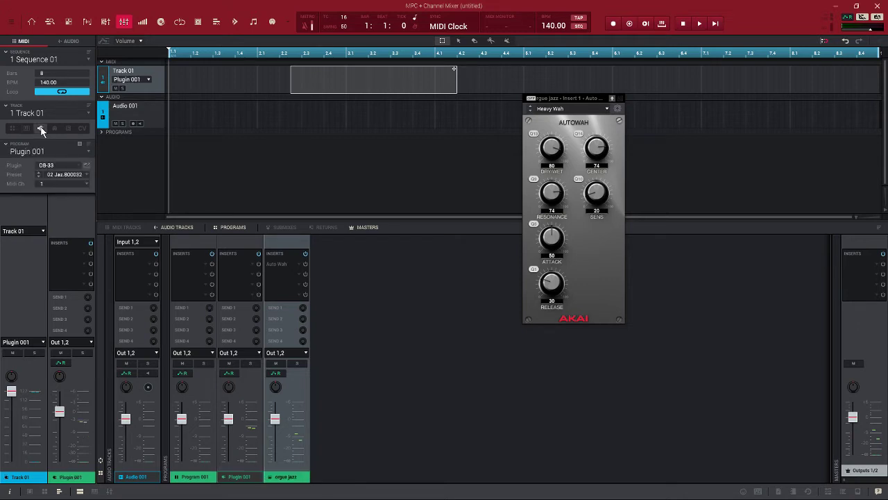
left_click(80, 169)
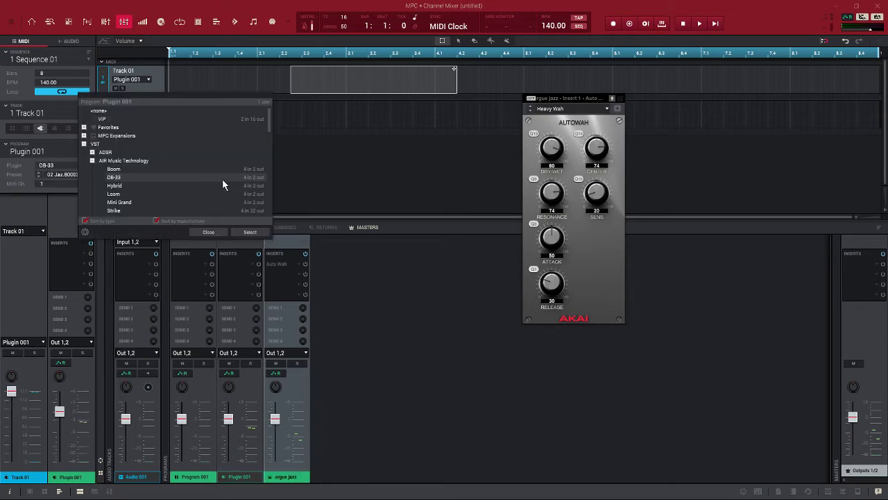
left_click_drag(268, 121, 271, 140)
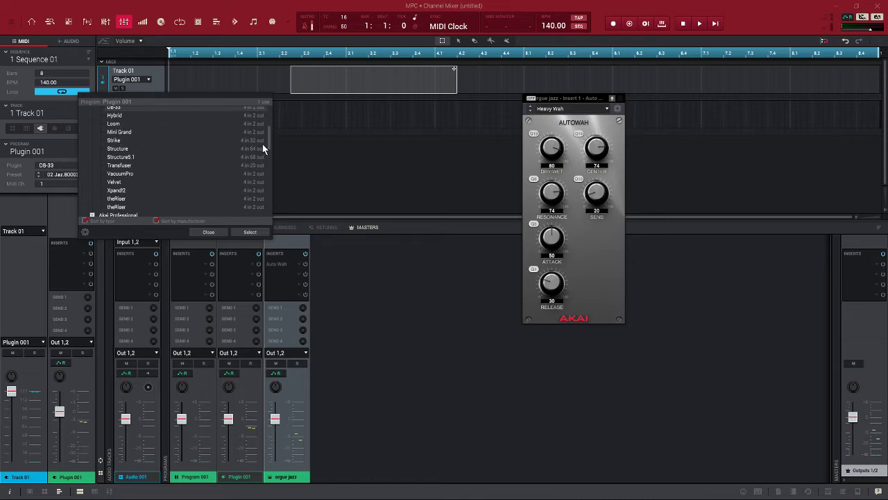
left_click_drag(269, 137, 270, 131)
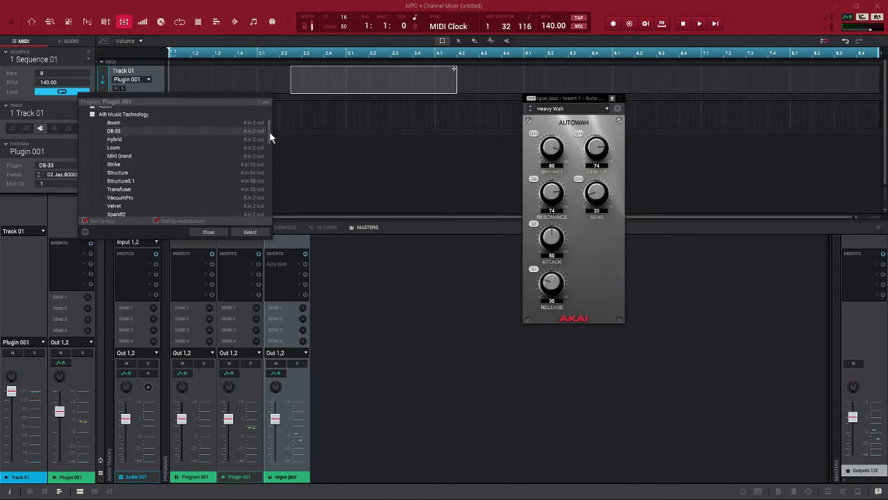
double_click(116, 155)
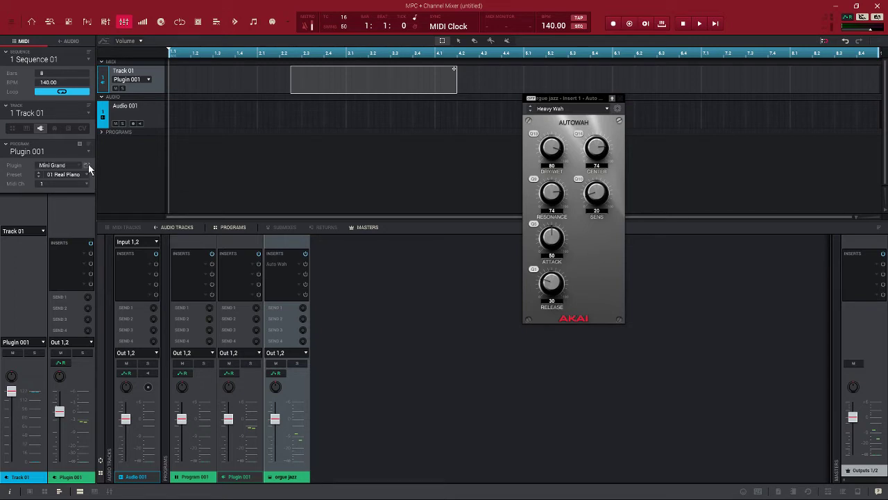
left_click(88, 166)
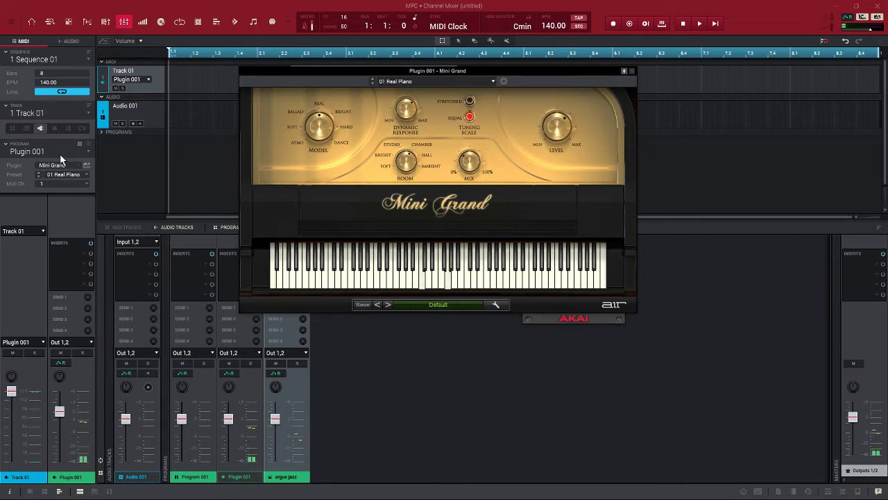
- Open the Auto Sampler for Plugin 001 and close the Mini Grand and Auto Wah windows covering it
left_click(11, 23)
mouse_move(21, 49)
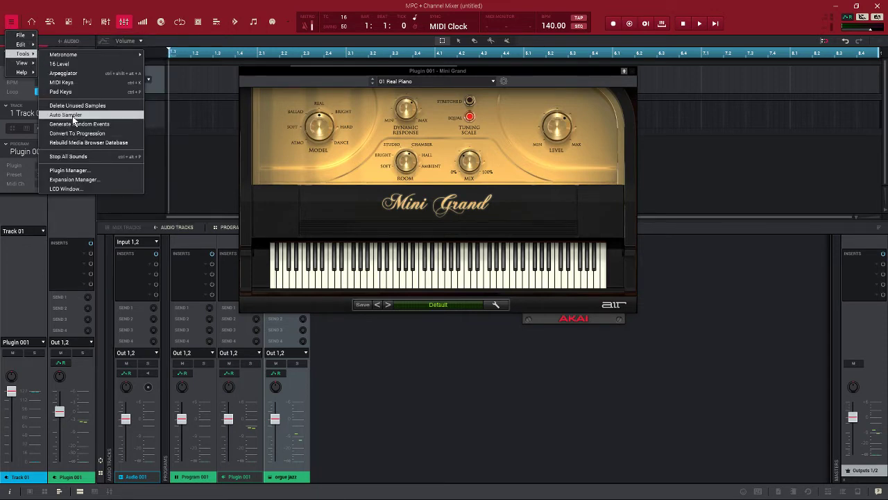
left_click(73, 115)
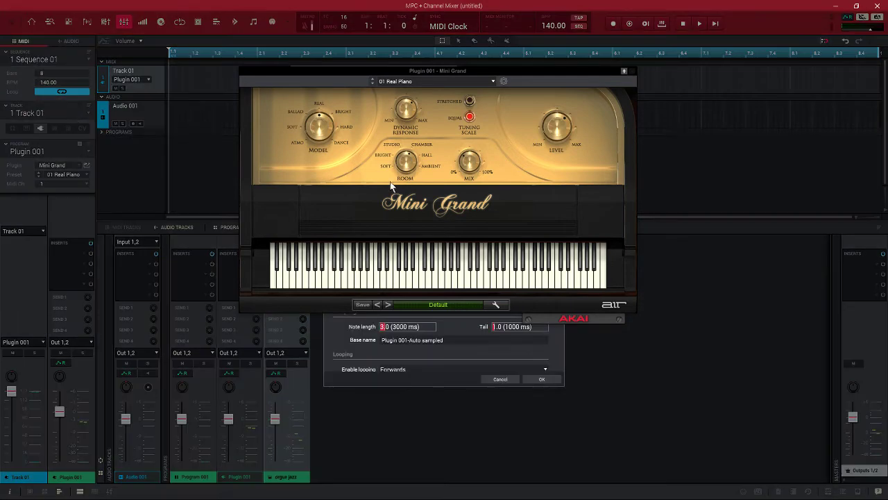
left_click(634, 71)
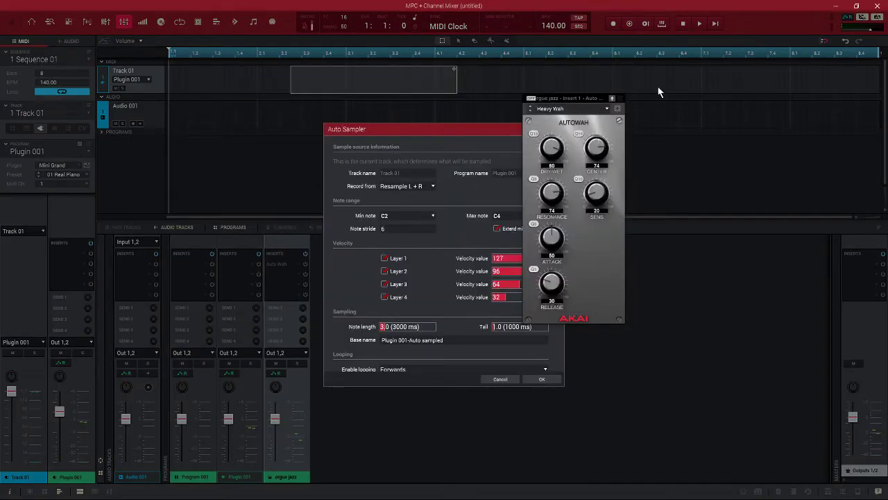
left_click(620, 97)
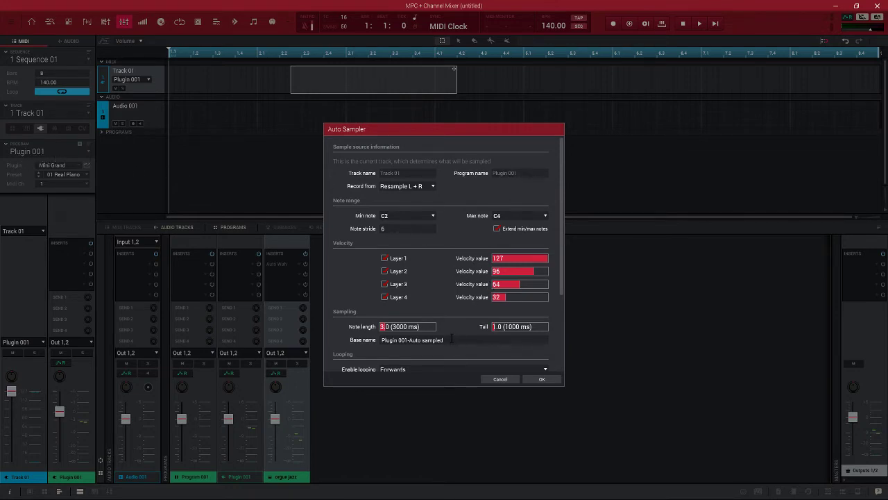
- Set the Auto Sampler base name to piano and run the sampling with the other settings as they are
left_click_drag(451, 339, 348, 340)
type("piano")
left_click_drag(560, 250, 563, 372)
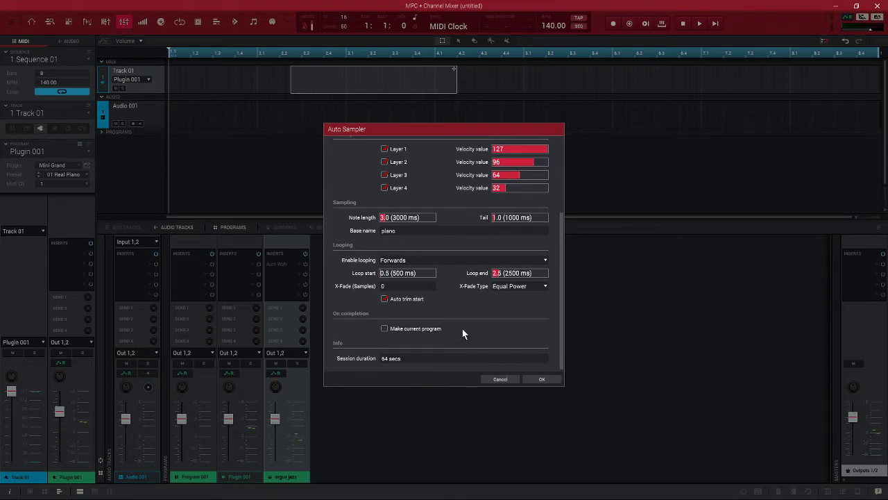
left_click(543, 379)
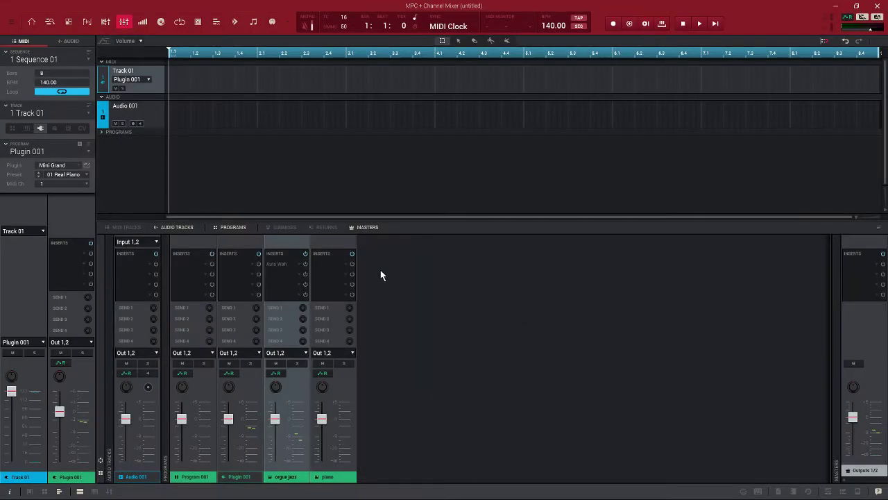
- Unload the Mini Grand from the Plugin 001 program by setting its plugin to none
left_click(78, 164)
left_click(95, 109)
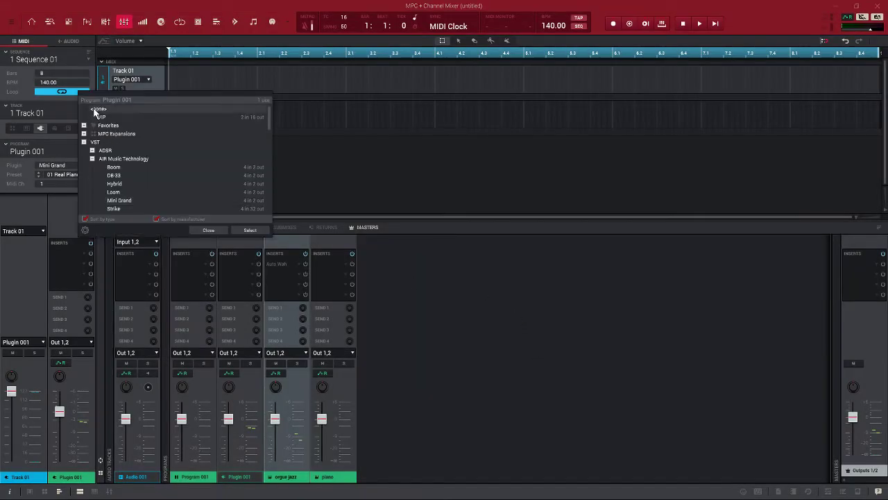
left_click(235, 230)
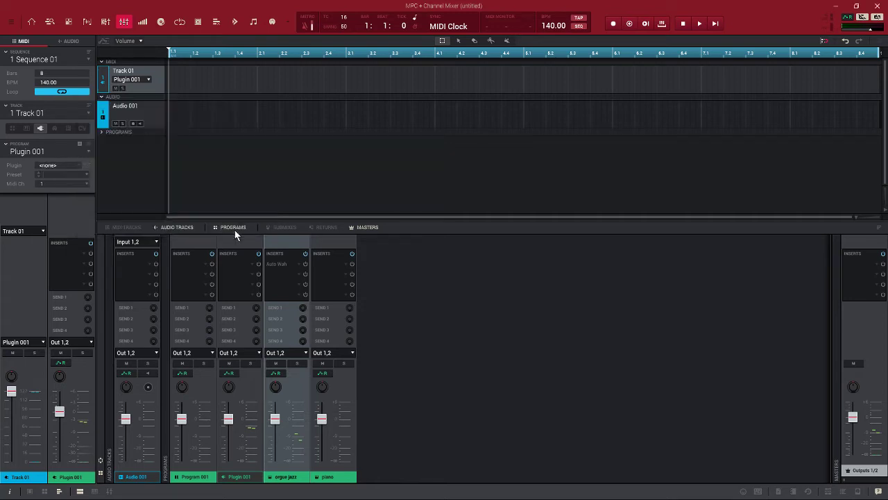
- Delete the Plugin 001 program from the project's program list in Main Mode
left_click(50, 22)
left_click(32, 22)
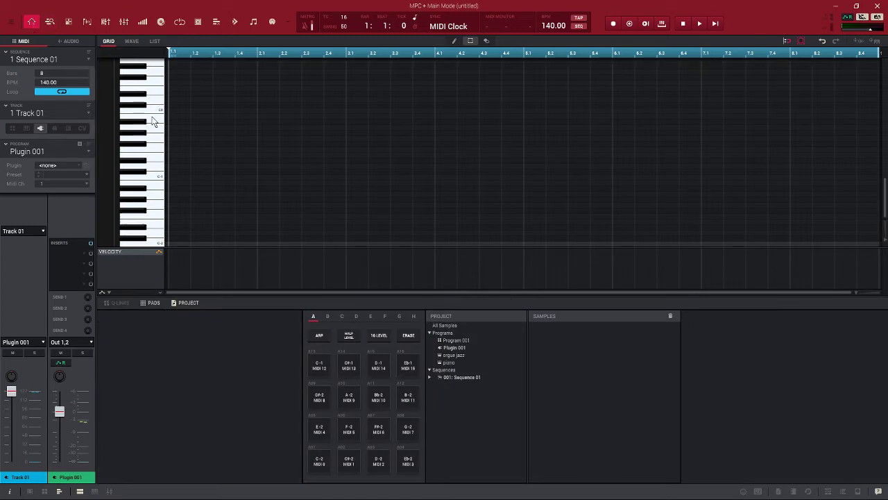
right_click(452, 348)
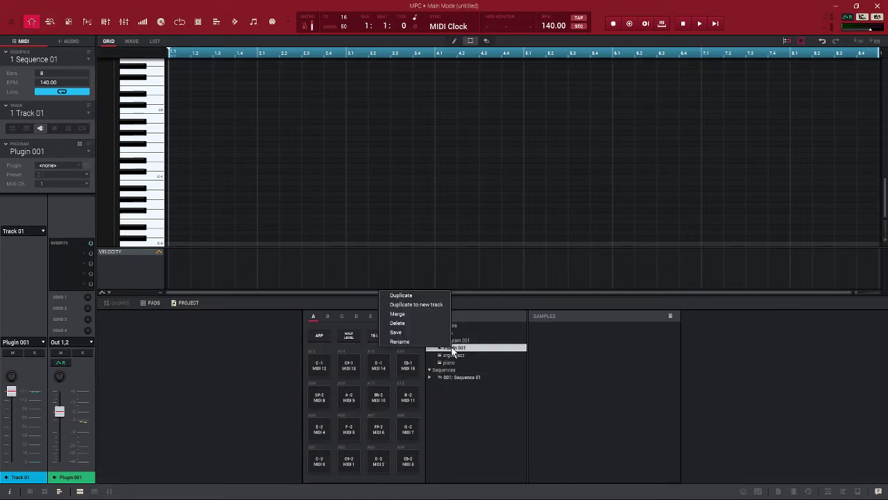
left_click(422, 323)
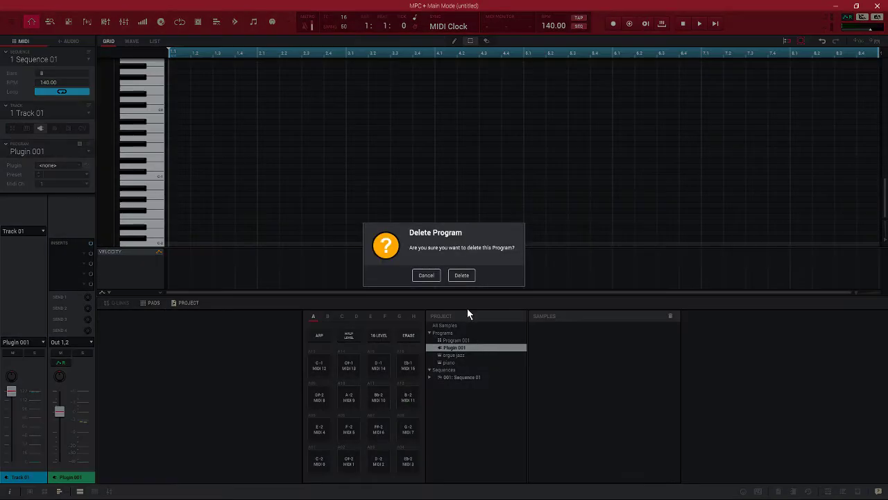
left_click(461, 275)
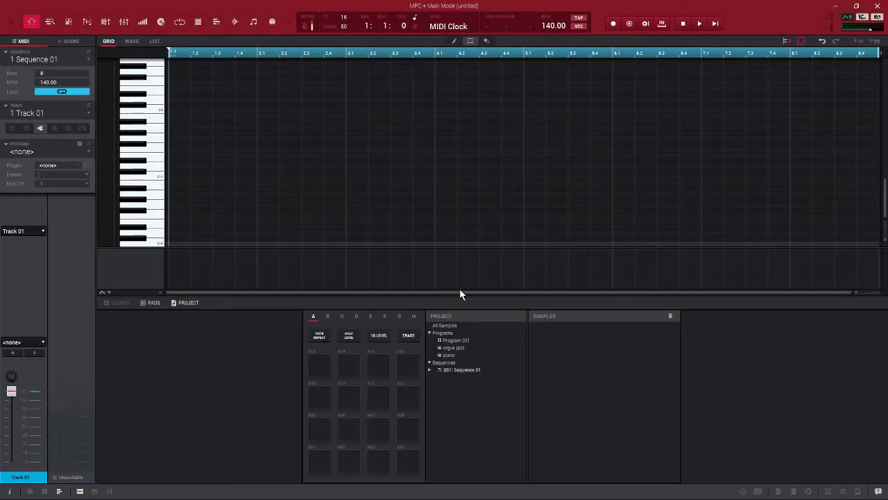
- Delete the Program 001 program from the project
right_click(451, 339)
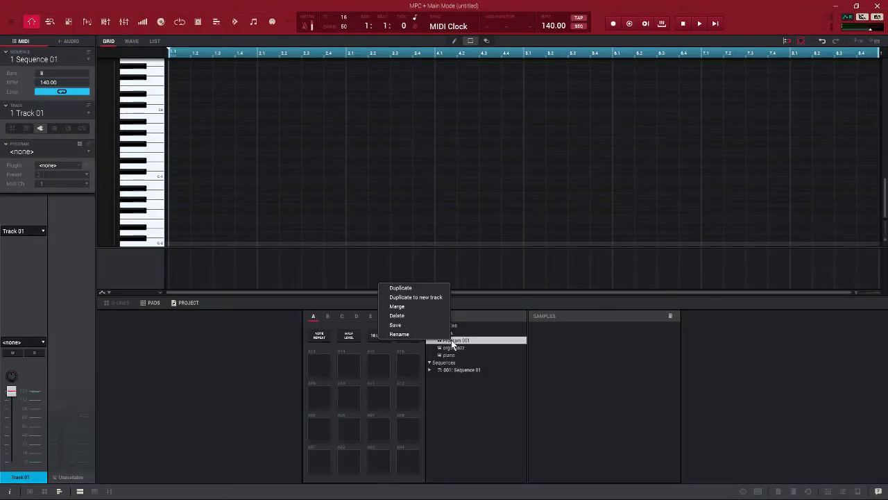
left_click(421, 317)
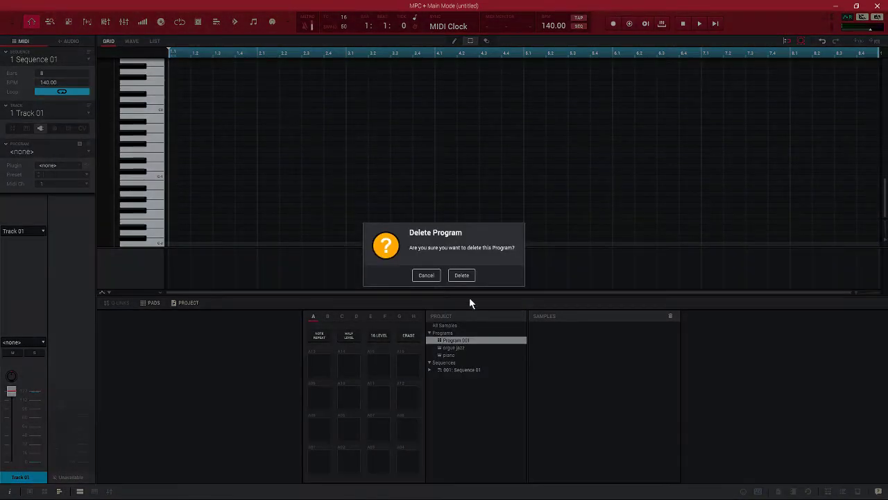
left_click(463, 274)
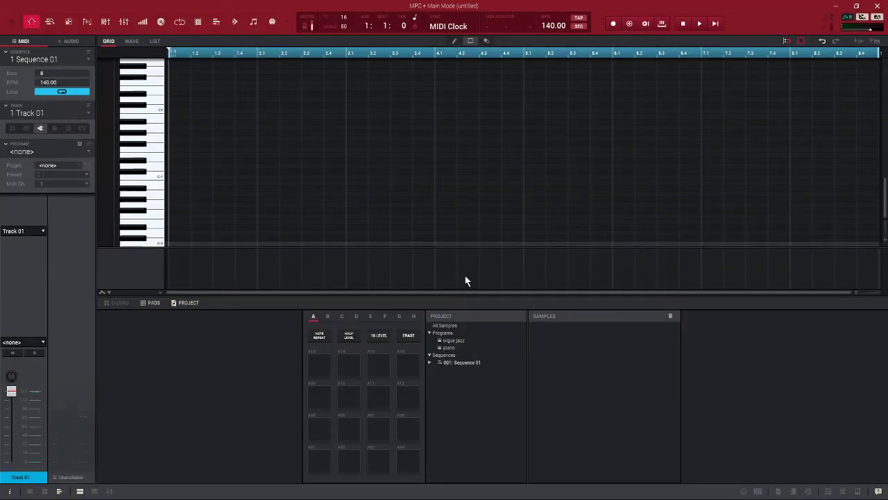
- Load the orgue jazz program on Track 01 to audition it, and replace it with the piano program
left_click(451, 341)
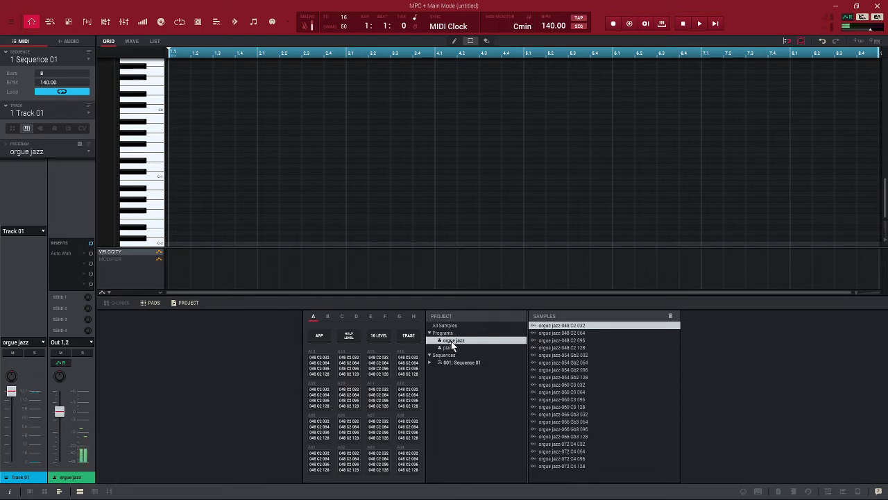
left_click(446, 348)
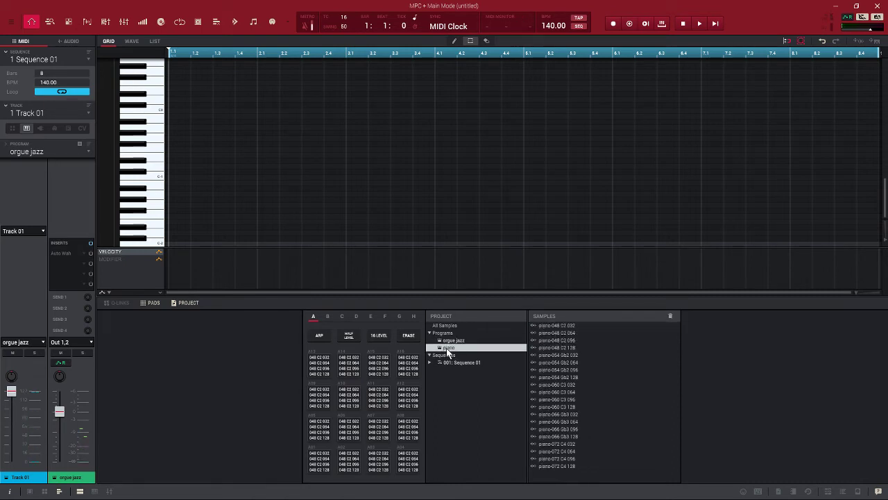
double_click(447, 348)
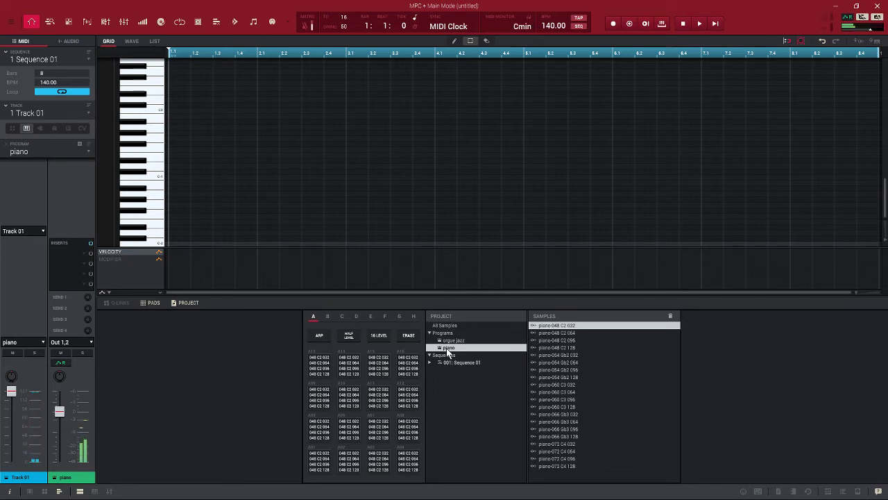
- In the Channel Mixer, select unused MIDI track 2 and assign the orgue jazz program to it
left_click(124, 21)
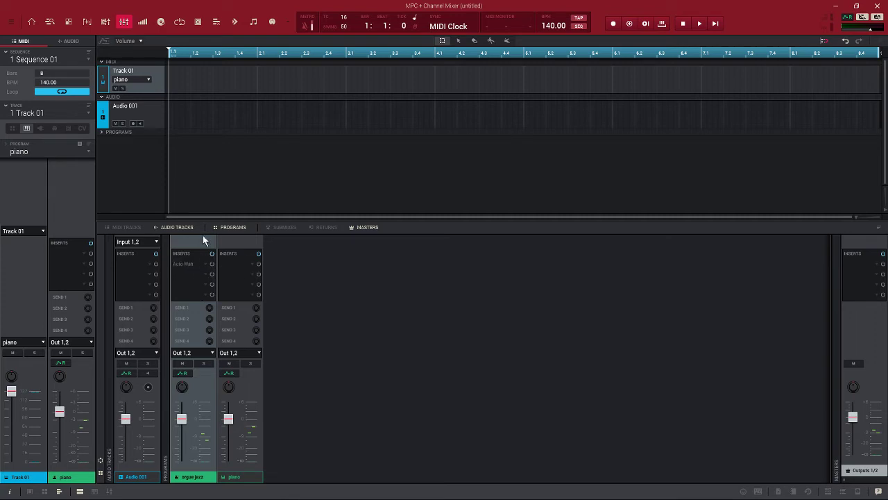
left_click(87, 113)
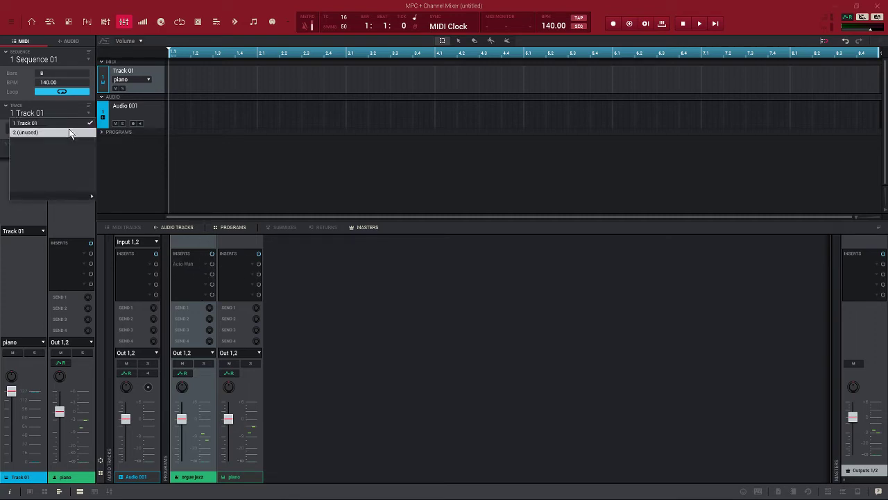
left_click(67, 131)
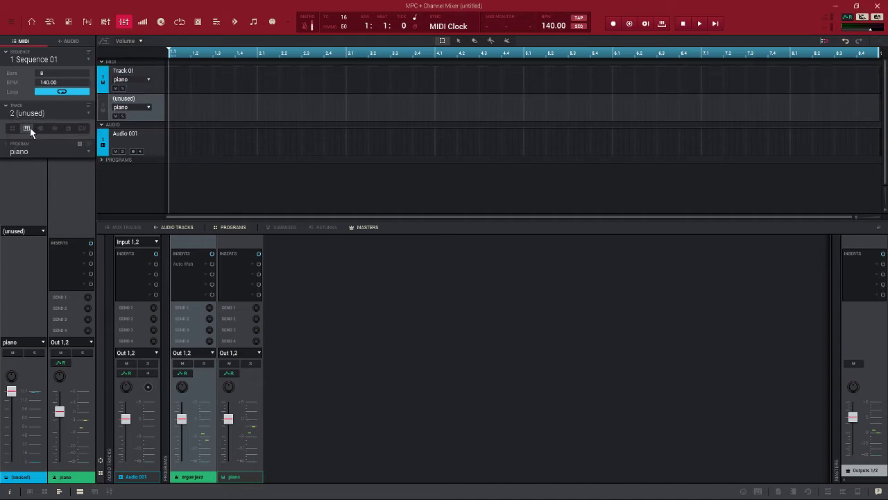
left_click(65, 150)
left_click(38, 175)
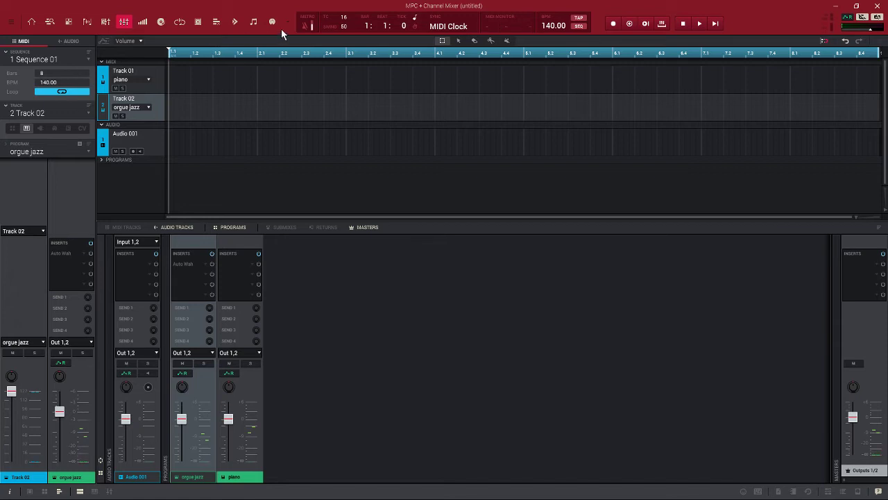
- Record an eight-bar chord part with the orgue jazz program on Track 02, stop playback, and select Track 01
left_click(612, 25)
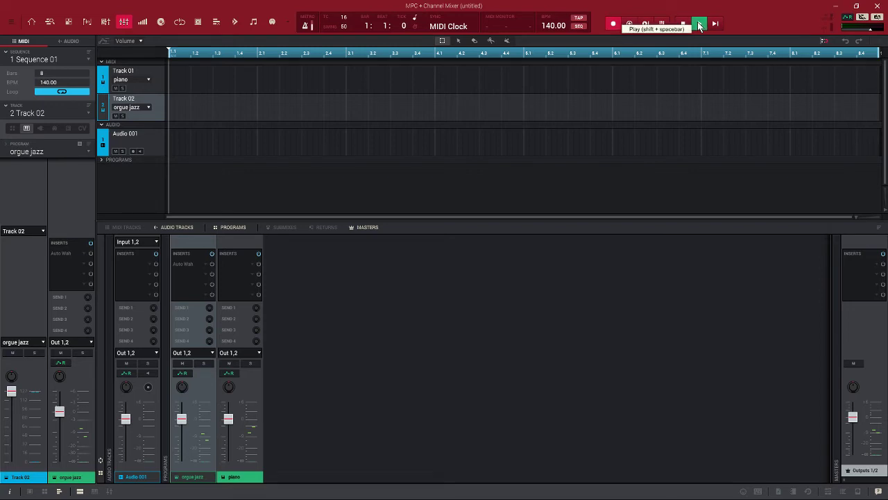
left_click(700, 25)
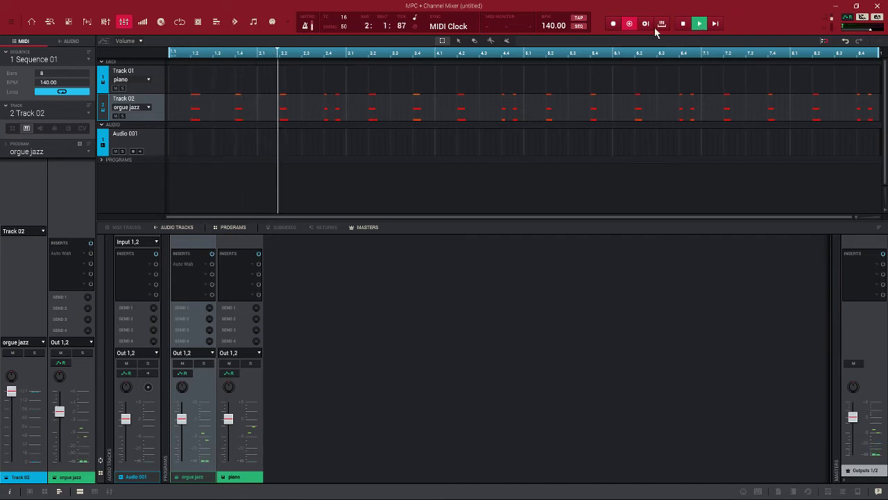
left_click(630, 24)
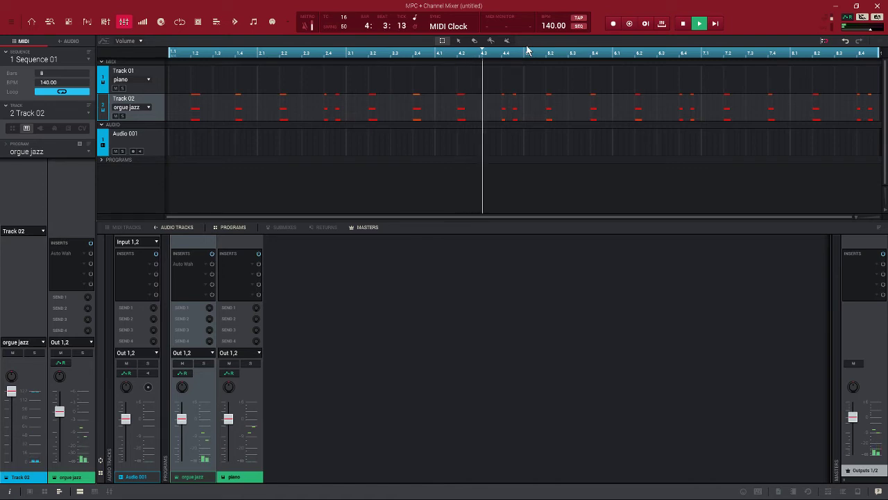
key("space")
left_click(157, 92)
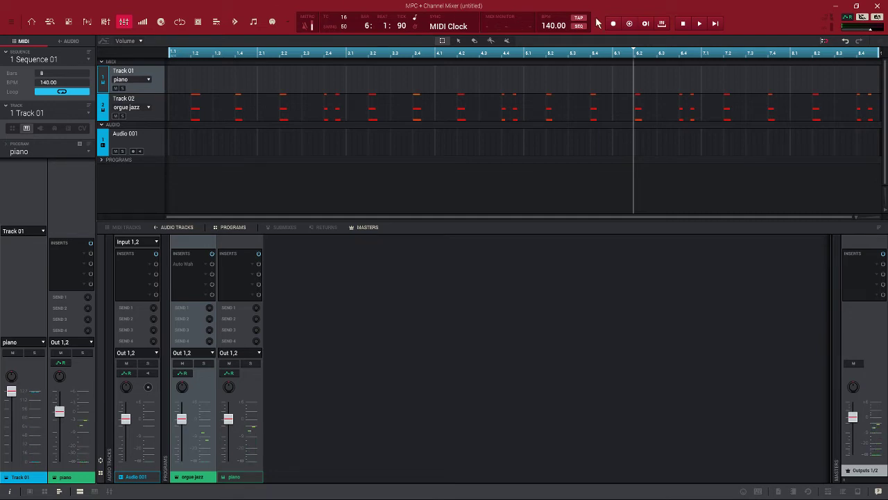
- Try to record a piano part on Track 01 from the start of the sequence, and undo the take
left_click(700, 24)
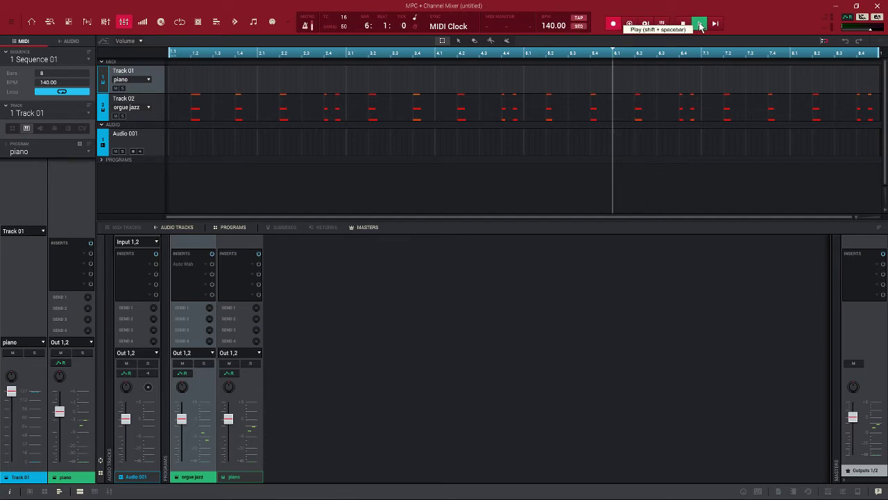
left_click(682, 23)
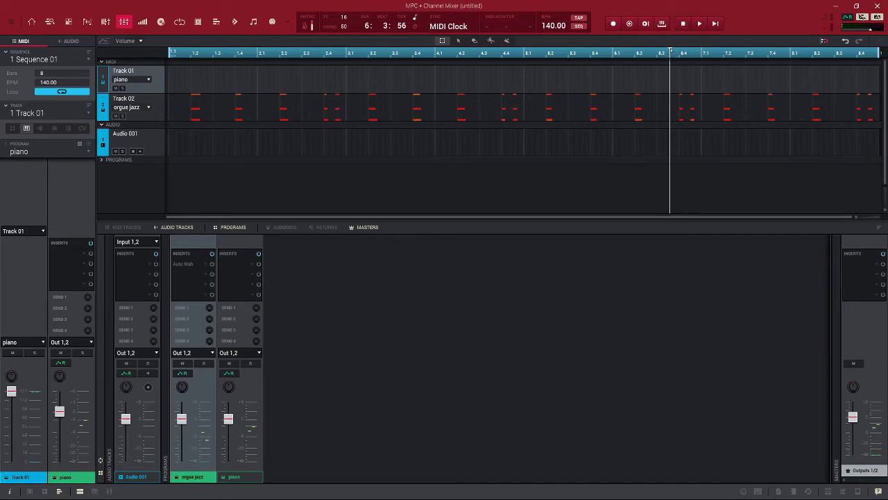
left_click_drag(670, 53, 169, 59)
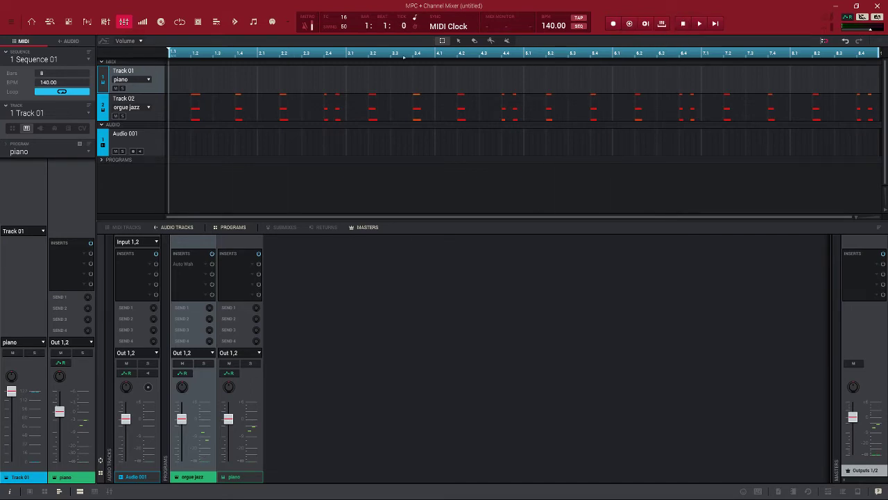
left_click(616, 24)
left_click(699, 23)
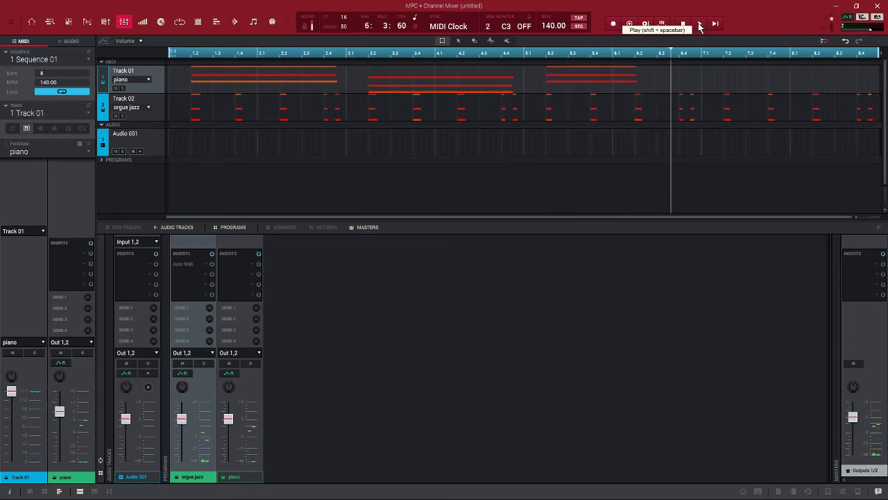
left_click(699, 24)
key("ctrl+z")
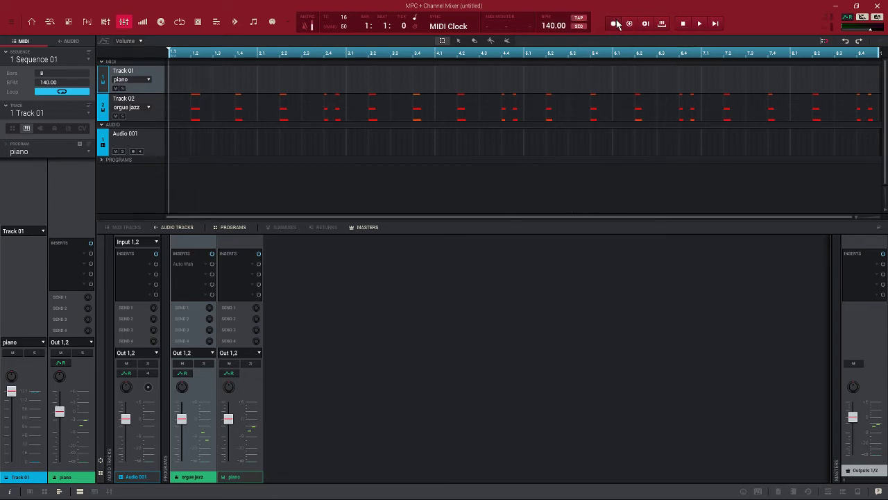
- Record an eight-bar chord part with the piano program on Track 01, and end the overdub while playback continues
left_click(700, 24)
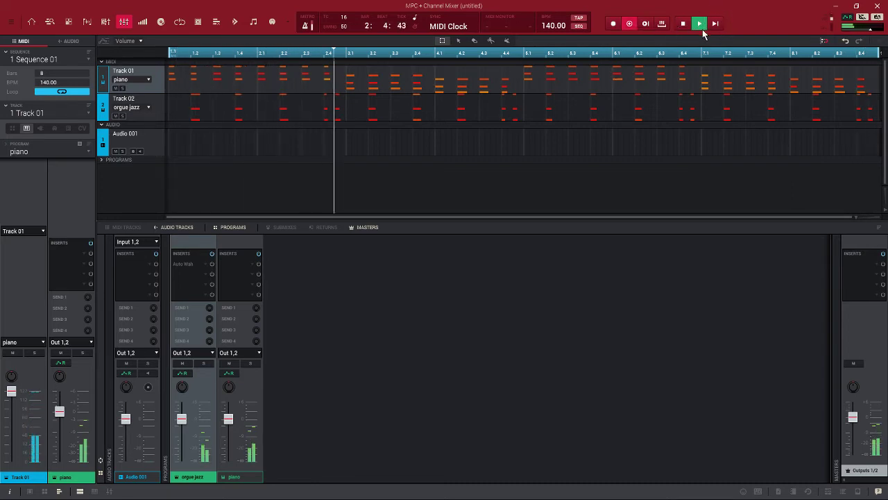
left_click(629, 24)
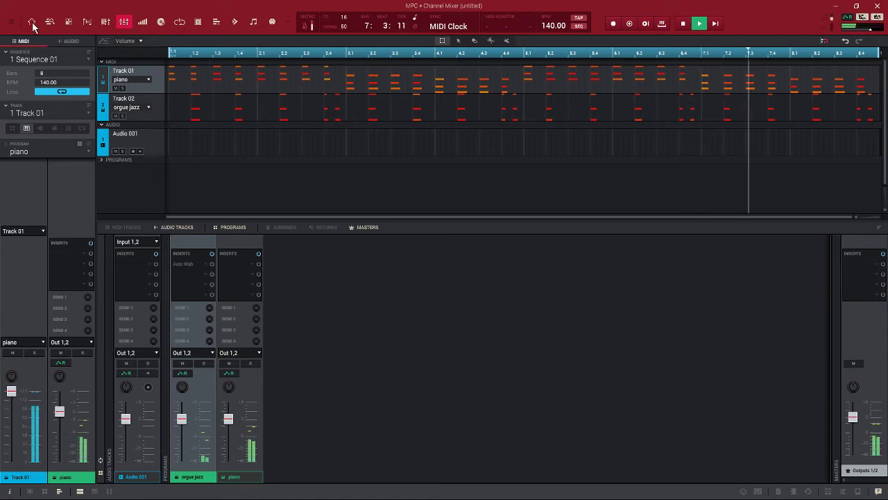
- Solo the piano program in the Channel Mixer, dismiss the effect picker, and stop playback
left_click(249, 363)
double_click(232, 263)
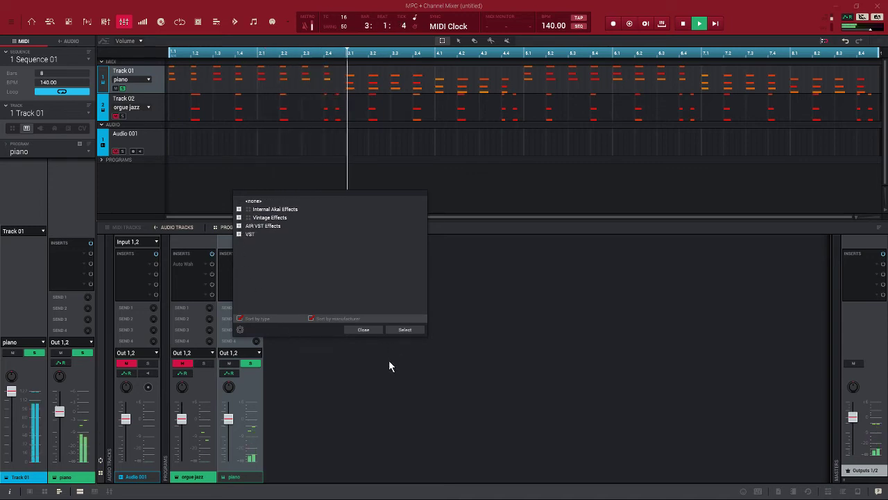
left_click(363, 329)
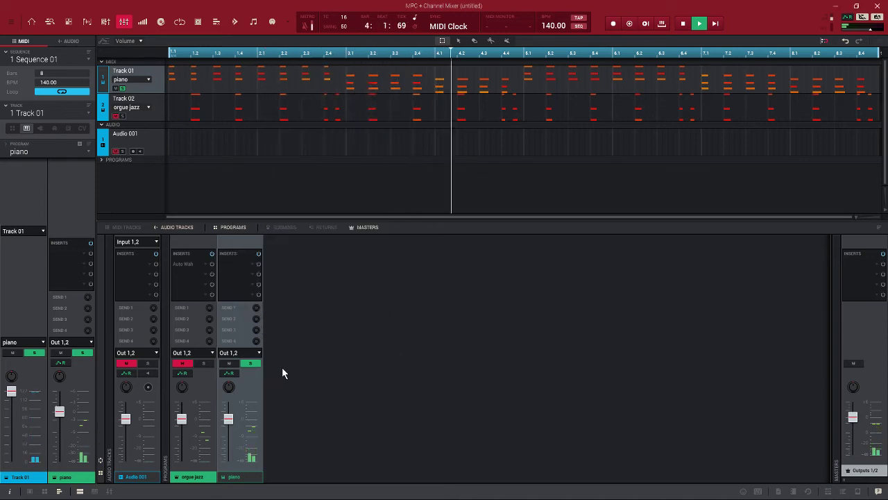
key("space")
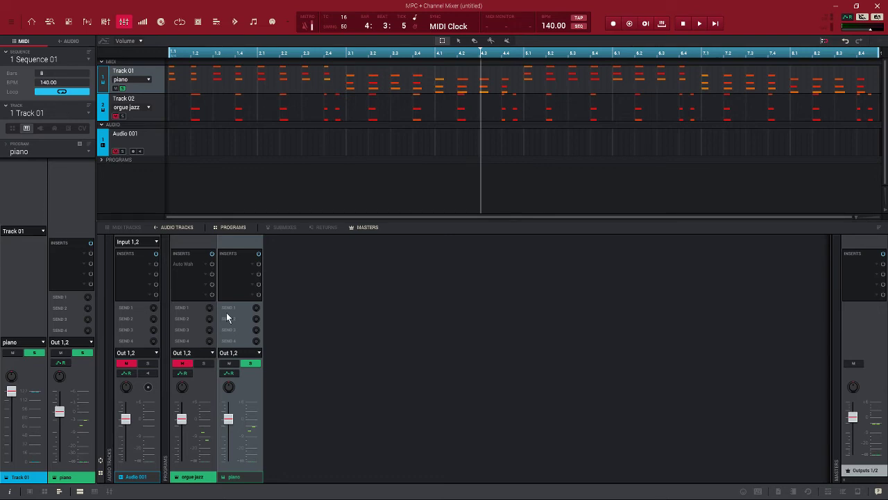
- Audition the recorded piano part in the Main Mode note grid, and return to the Channel Mixer
left_click(29, 23)
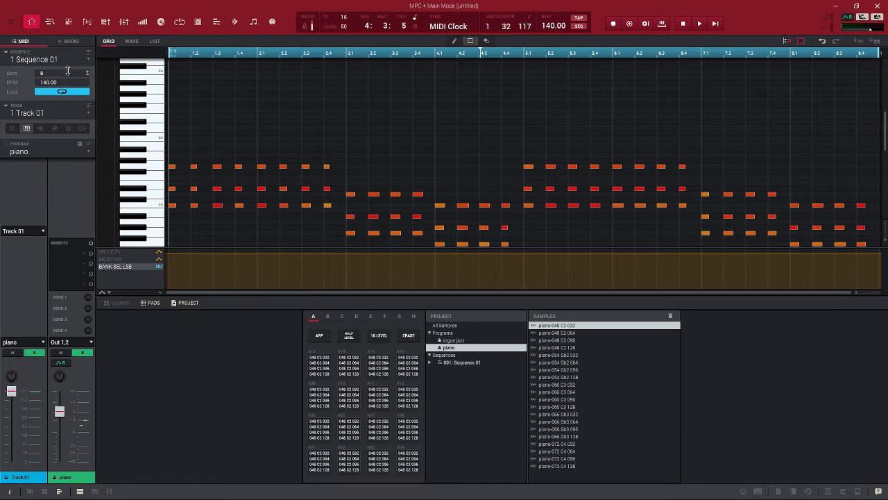
key("space")
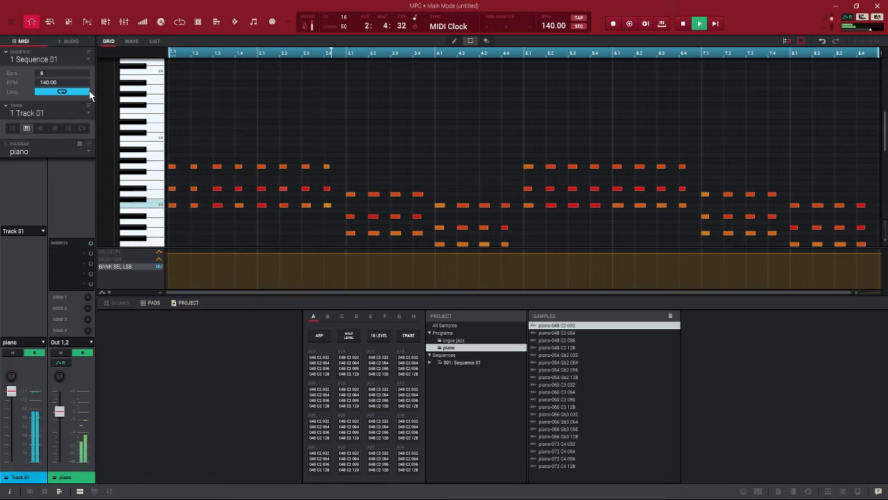
left_click(123, 24)
key("space")
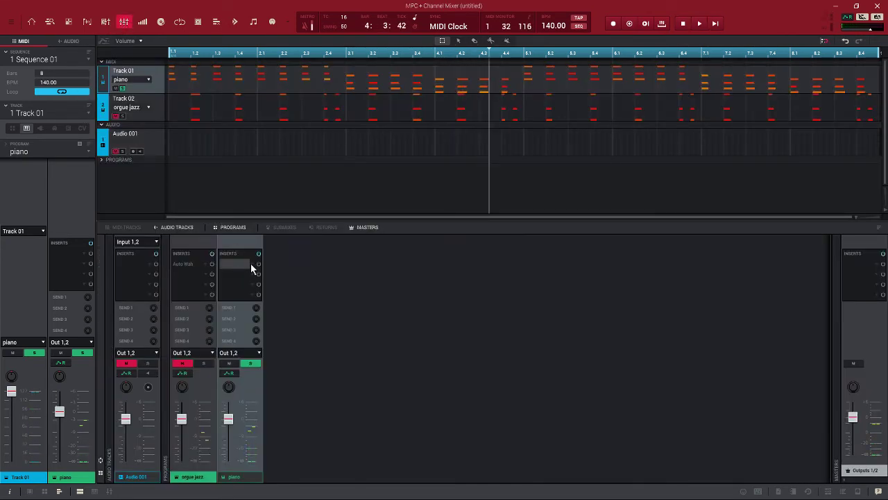
- Load the Akai Professional effect Reverb Large 2 into the piano program's first insert slot
double_click(251, 262)
left_click(256, 210)
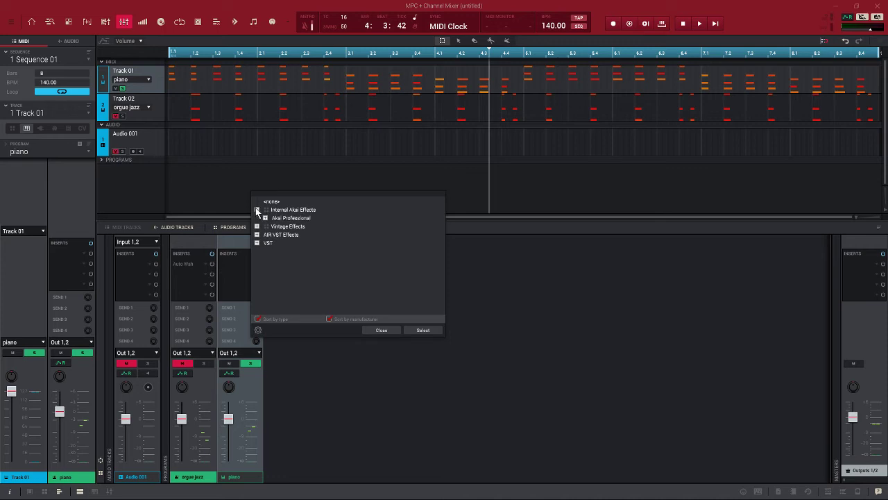
left_click(265, 218)
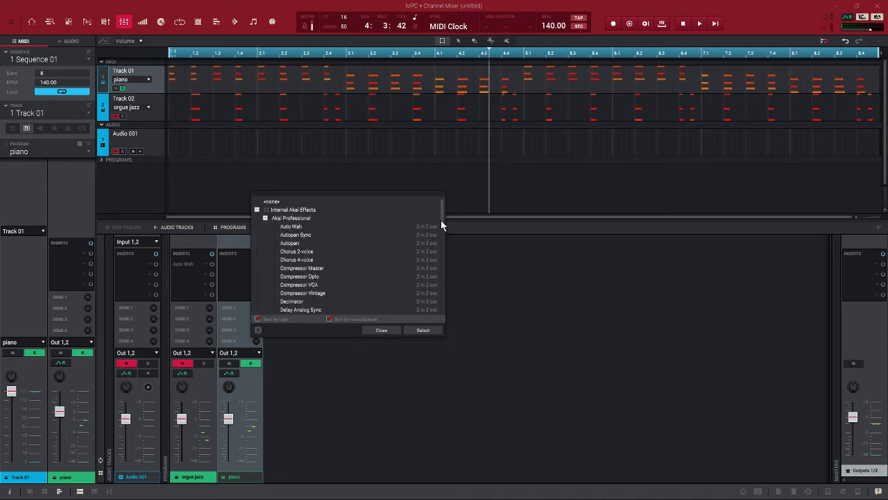
left_click_drag(440, 220, 468, 295)
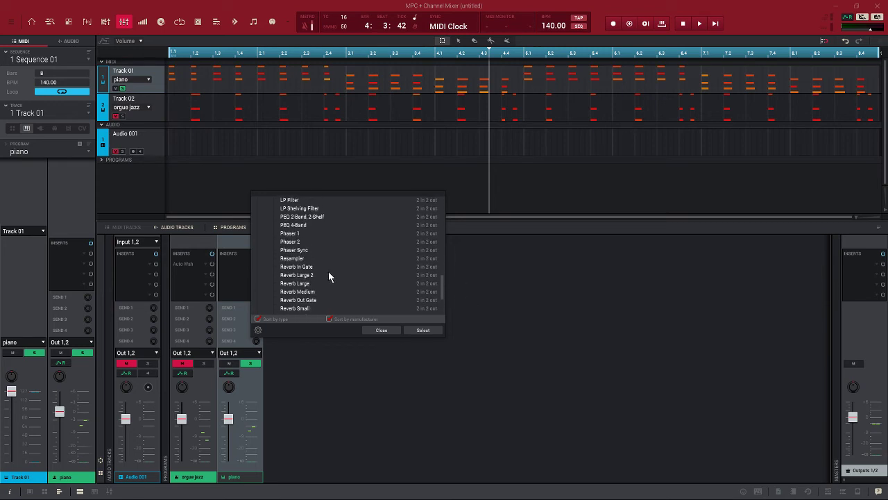
double_click(303, 276)
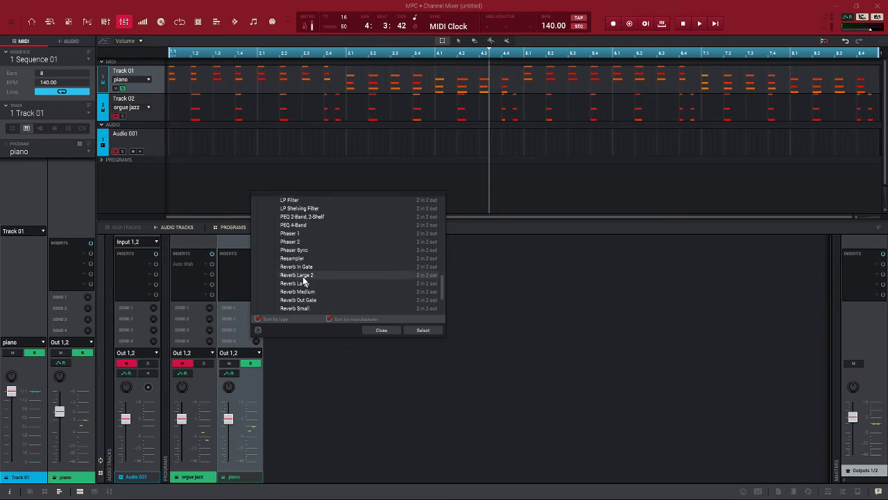
- During playback, set the piano's Large 2 Reverb to dry/wet 32, diffuse 31 and decay 57
key("space")
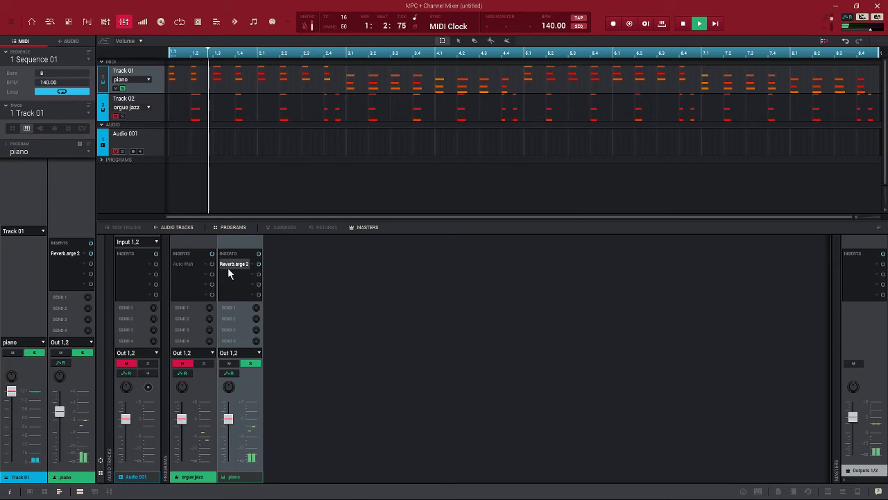
left_click(230, 264)
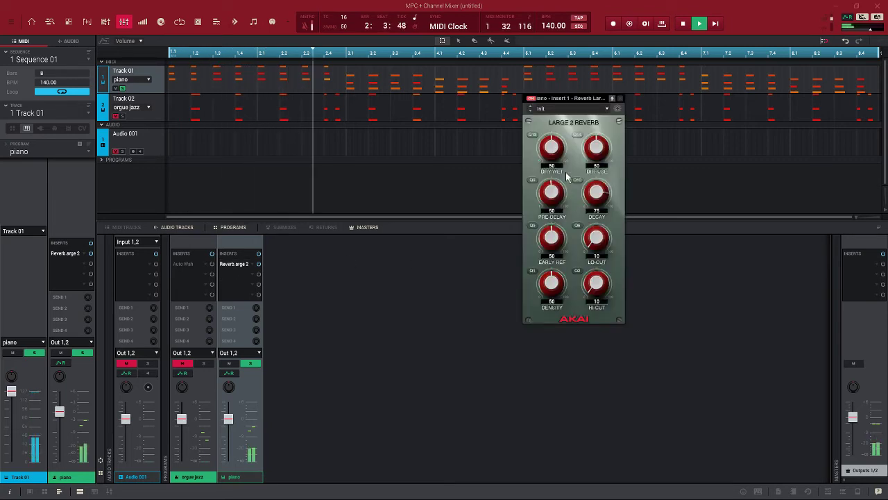
left_click_drag(552, 148, 553, 166)
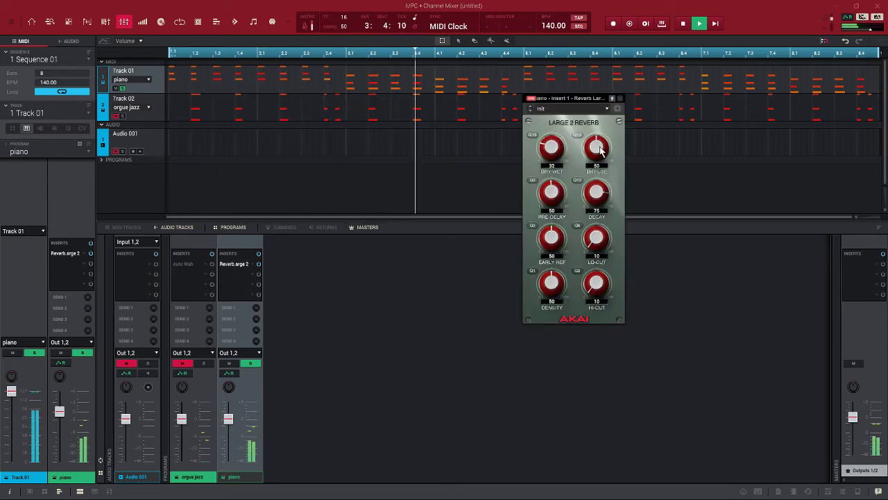
left_click_drag(598, 148, 595, 209)
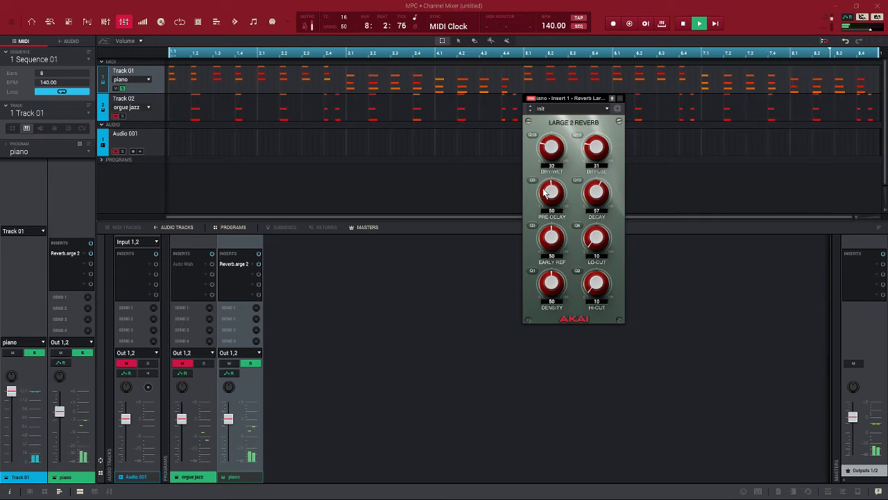
- Remove the solo from the piano program, and balance the levels by raising orgue jazz and setting piano to about +0.07 dB
left_click(122, 89)
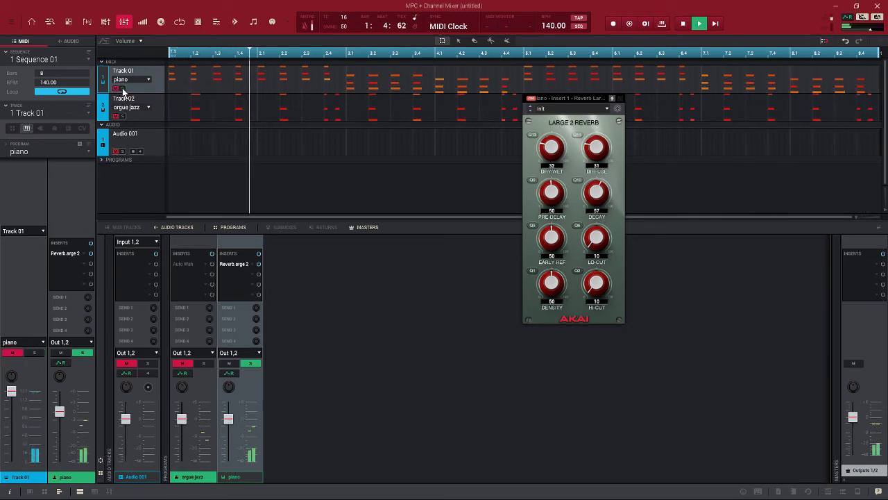
left_click(251, 362)
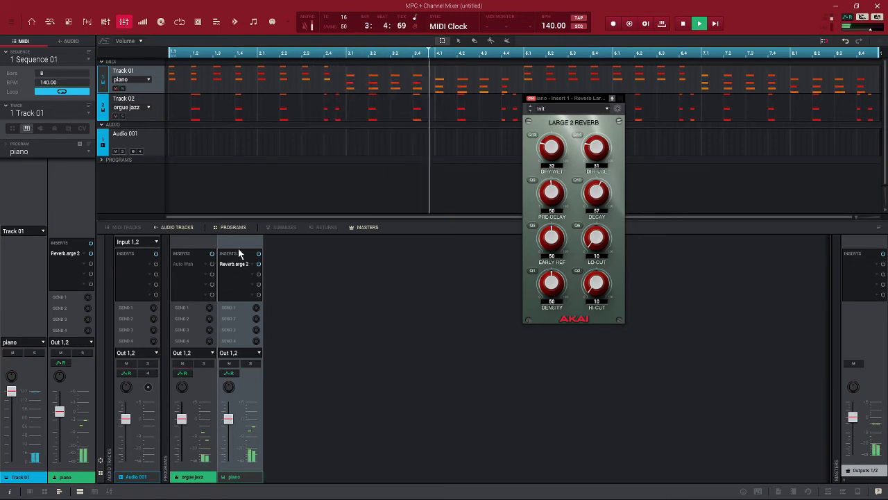
mouse_move(228, 418)
left_mouse_down()
mouse_move(183, 422)
mouse_move(184, 411)
mouse_move(229, 421)
left_mouse_up()
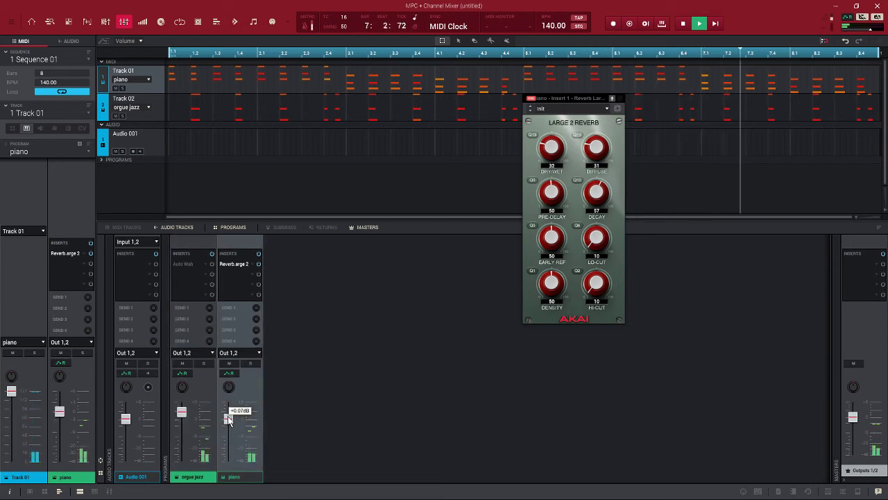
- Enable the Auto Wah insert on the orgue jazz program, and set the piano program's level to about +0.22 dB
left_click(212, 263)
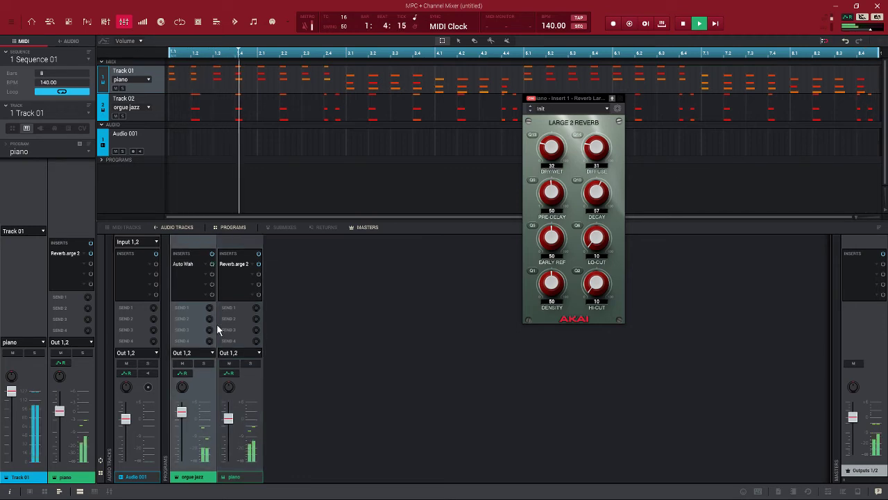
left_click_drag(224, 419, 222, 417)
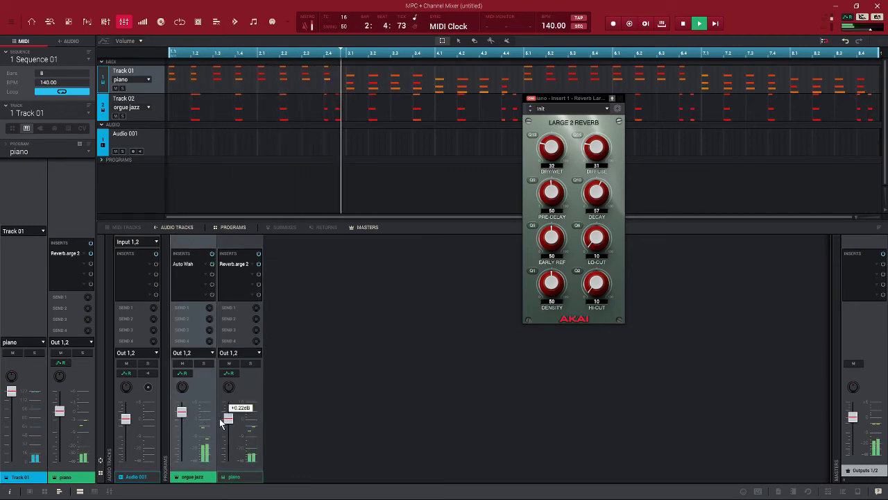
- Set the dry/wet of the orgue jazz Auto Wah to 42, close the effect window, and stop playback
double_click(192, 264)
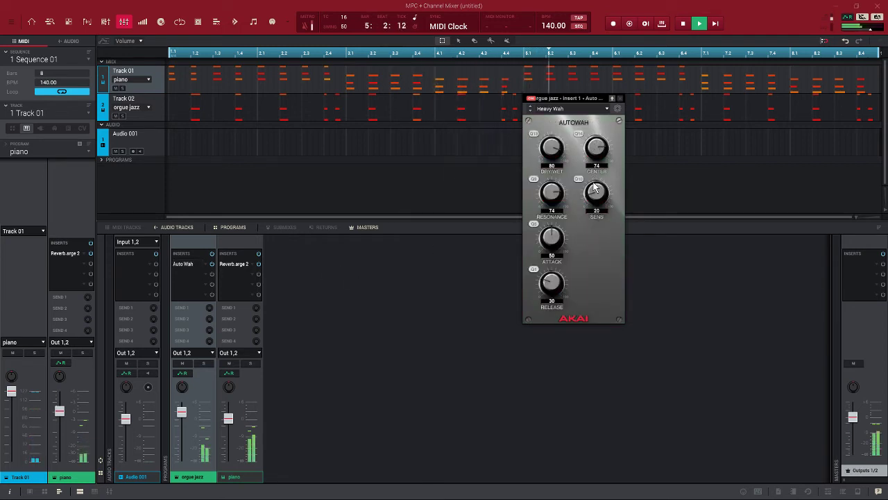
left_click_drag(552, 147, 551, 177)
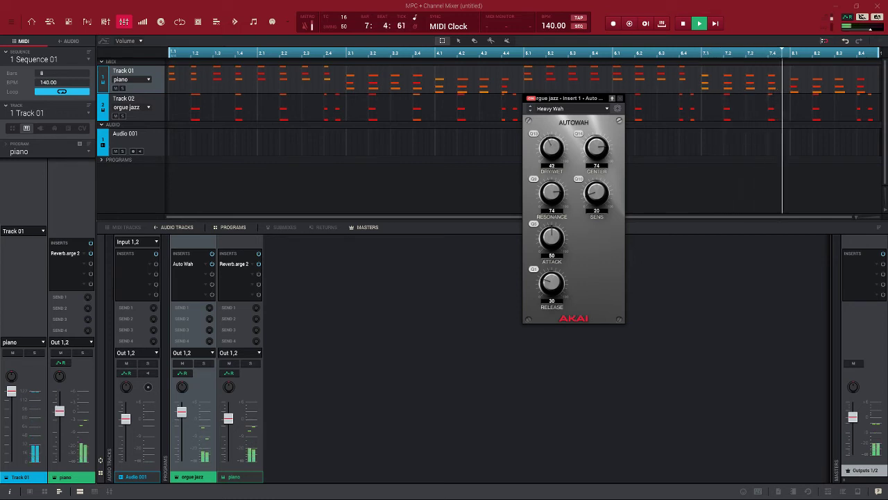
left_click(612, 99)
left_click(621, 97)
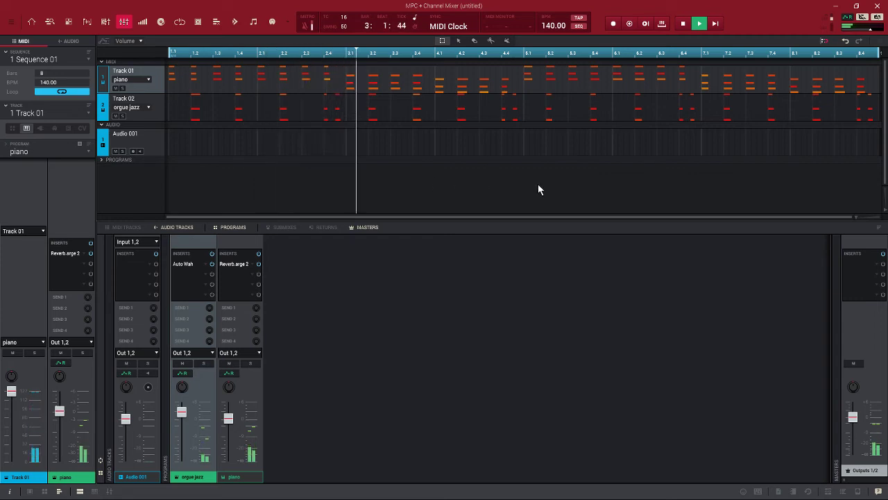
key("space")
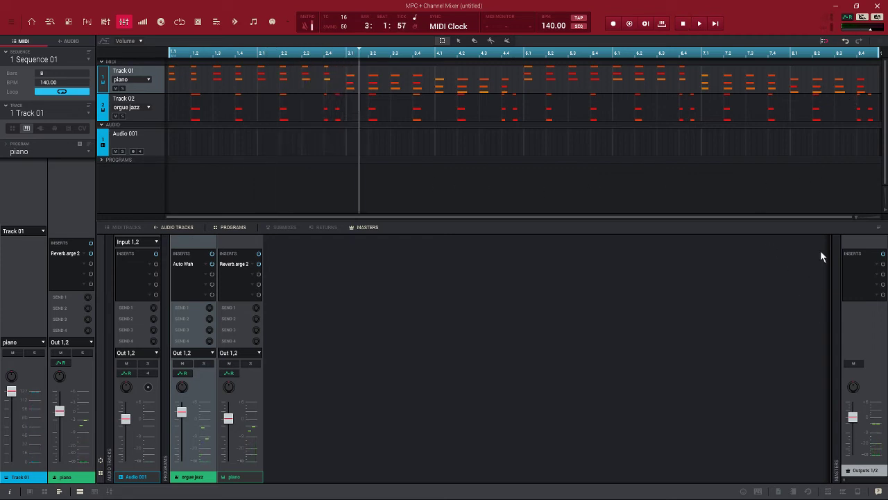
- Open the Media Browser alongside the Channel Mixer
left_click(827, 492)
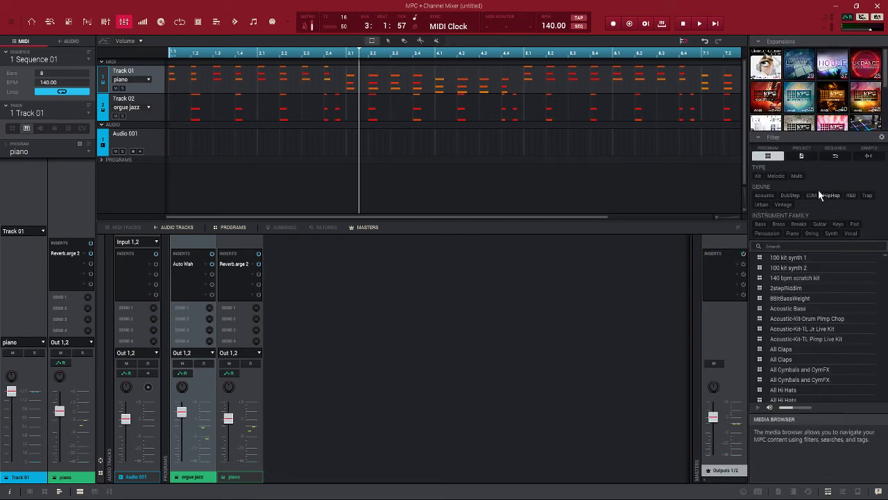
- Load Multi-Kit-UR All Hats from the Multi programs onto unused track 3 and overdub a steady hi-hat pattern across the sequence
left_click(798, 177)
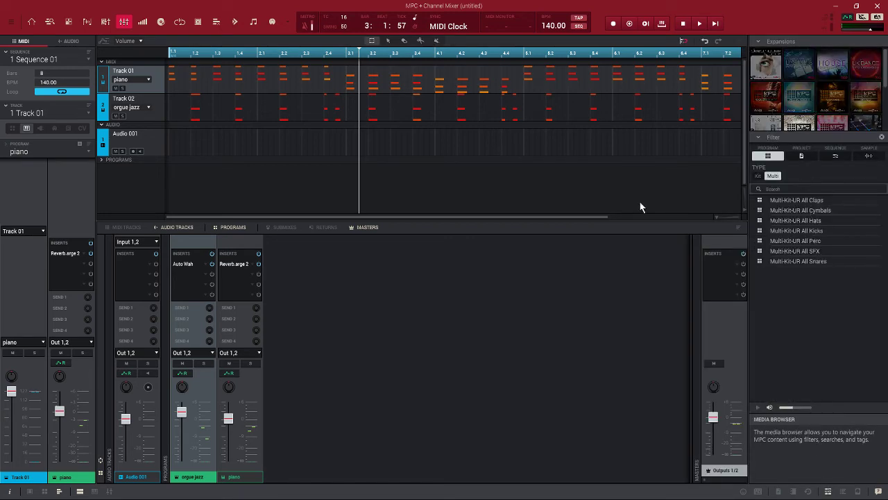
left_click(86, 112)
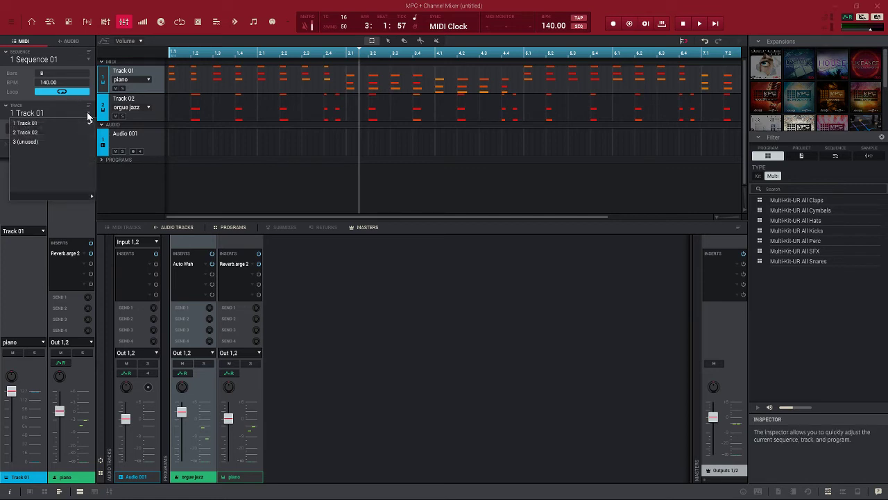
left_click(54, 141)
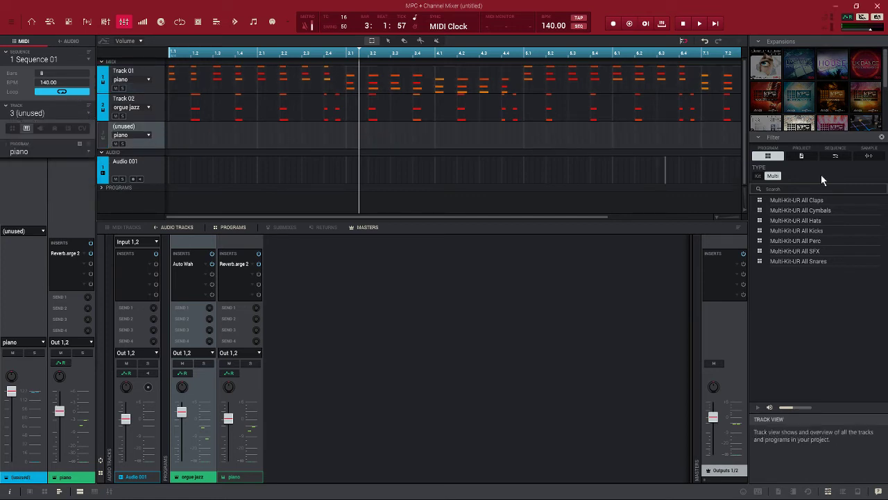
double_click(810, 219)
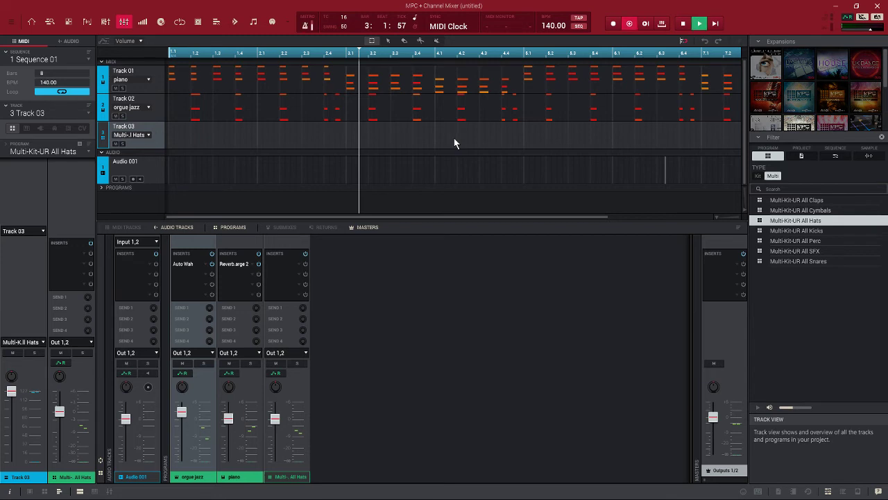
key("space")
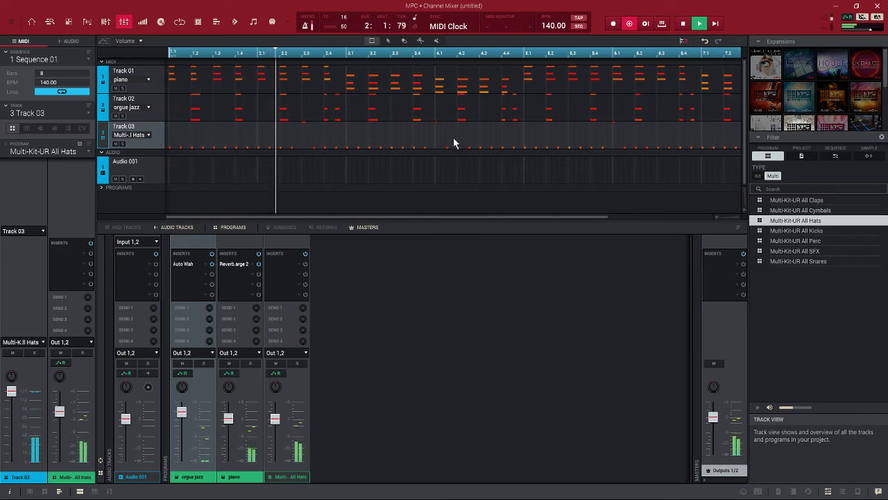
key("space")
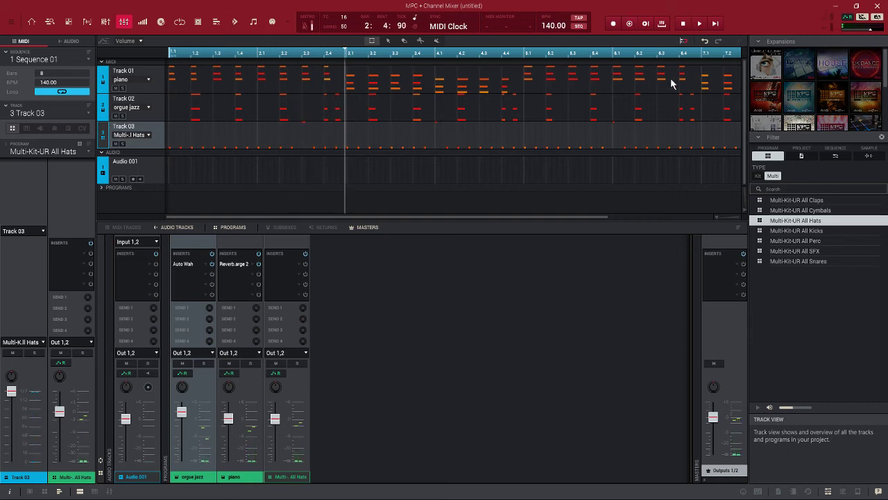
- Load Multi-Kit-UR All Kicks, assign it to unused track 4, and record a kick pattern across the sequence
double_click(800, 232)
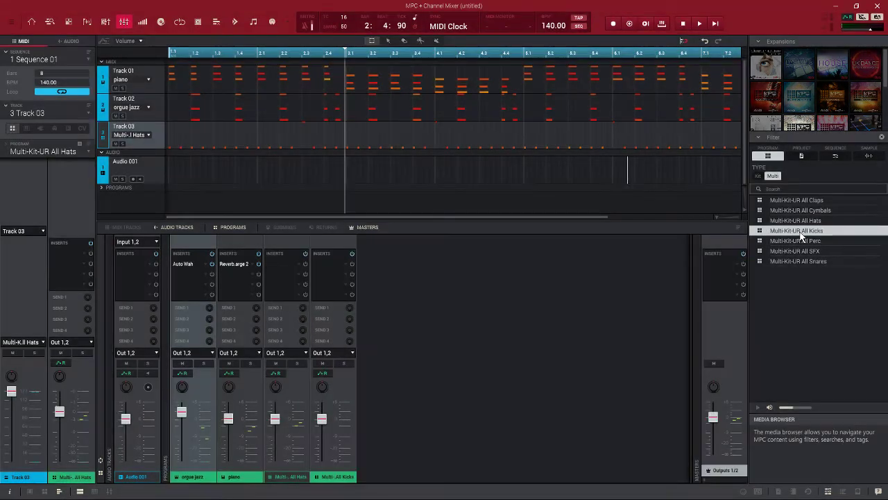
left_click(72, 113)
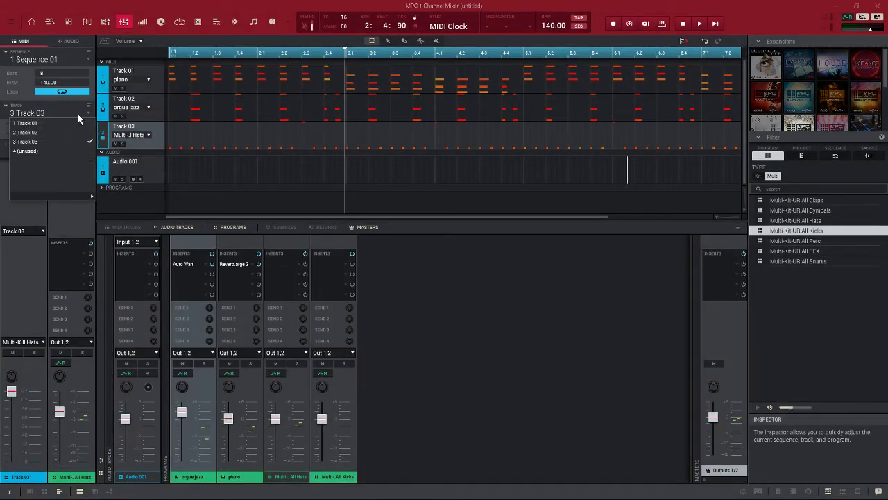
left_click(53, 149)
left_click(67, 153)
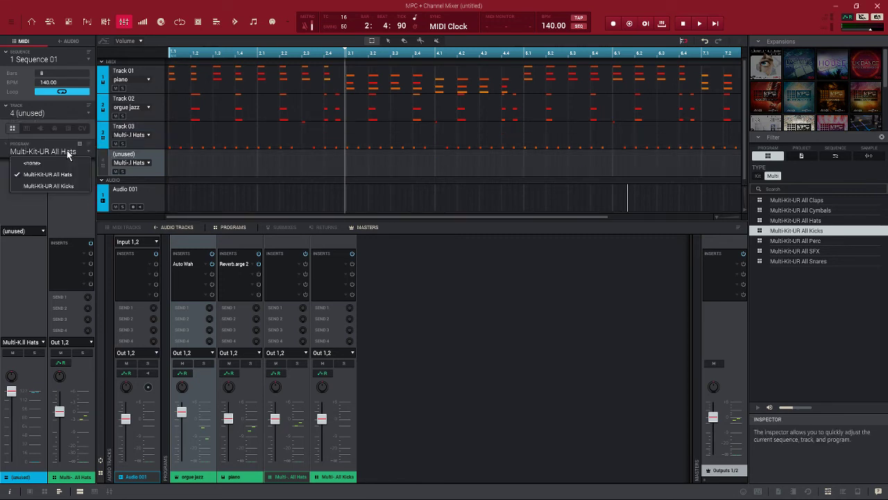
left_click(64, 187)
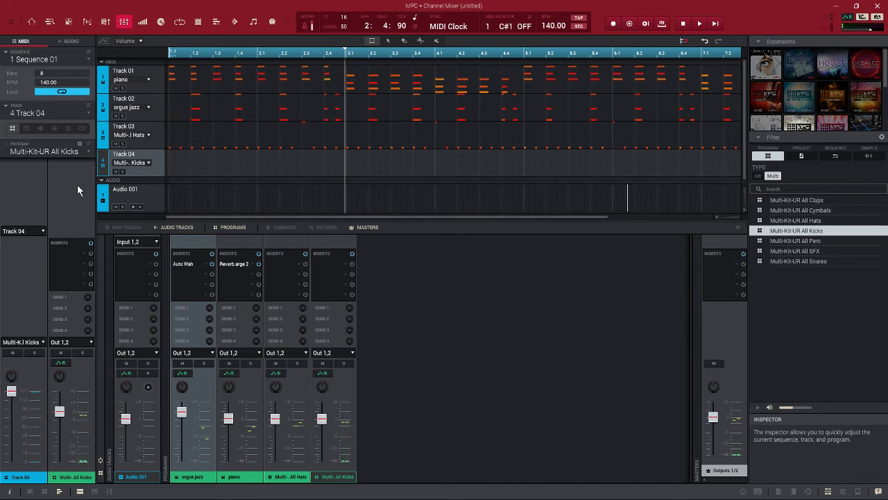
key("space")
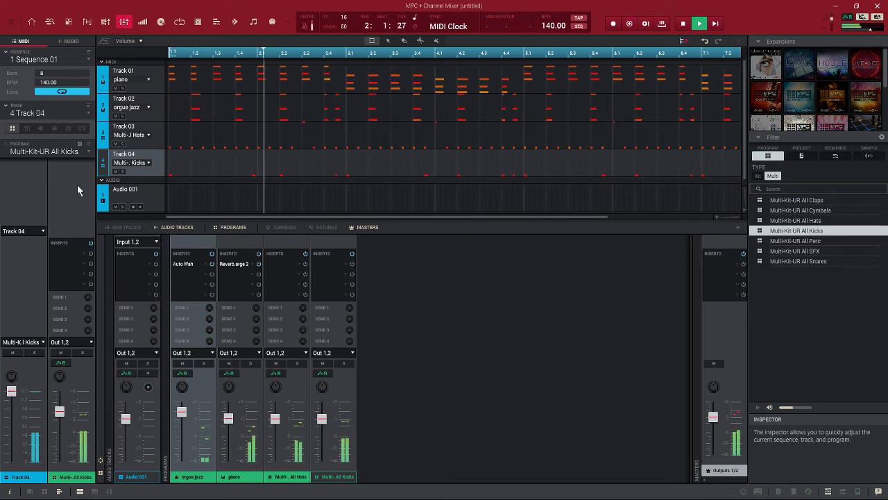
key("space")
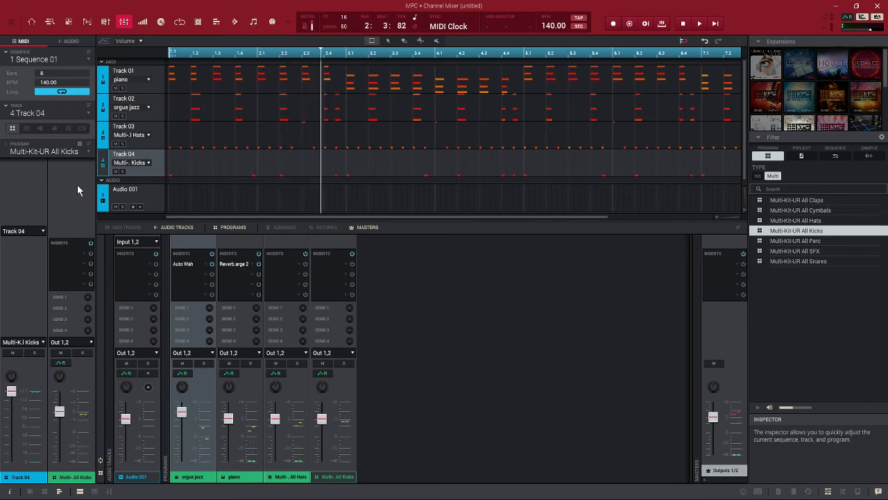
- In the Track View, move Track 04's second kick note to halfway through beat 1.4, checking the timing by playback
left_click(50, 22)
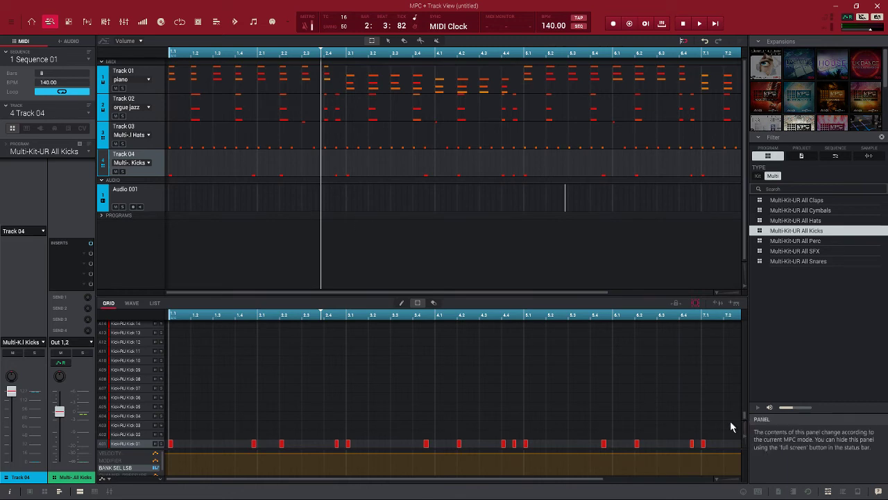
key("space")
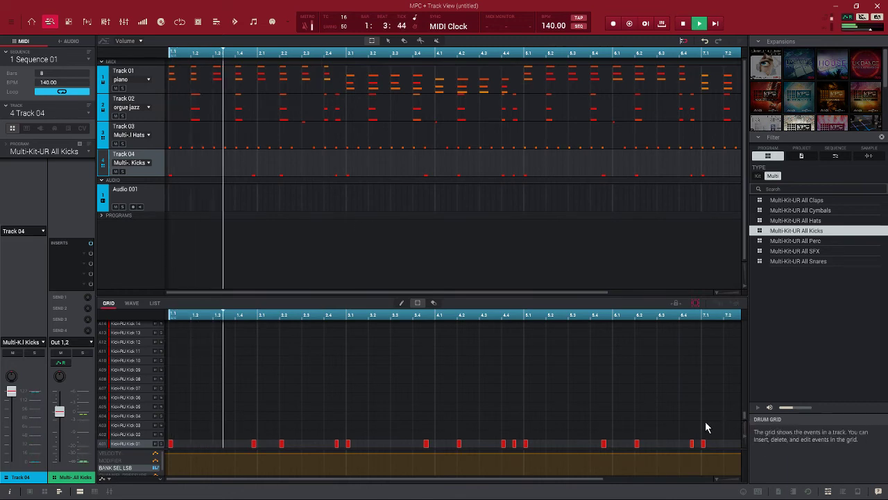
key("space")
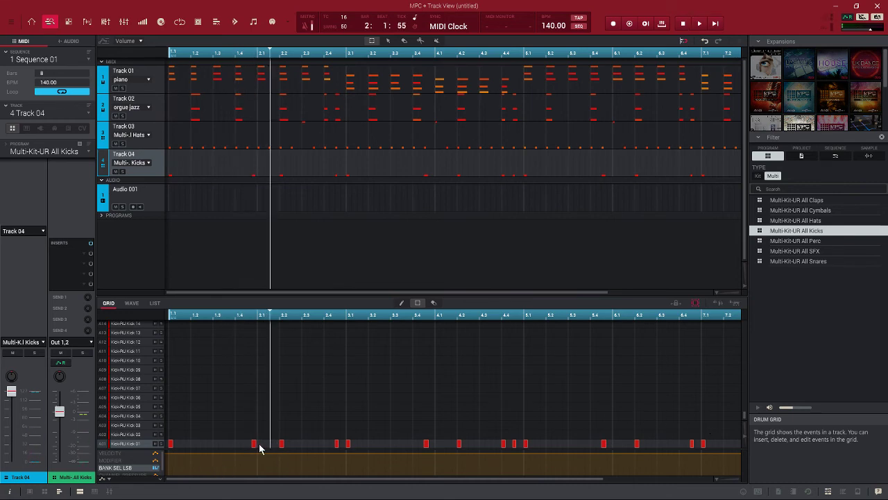
left_click_drag(254, 445, 257, 446)
key("space")
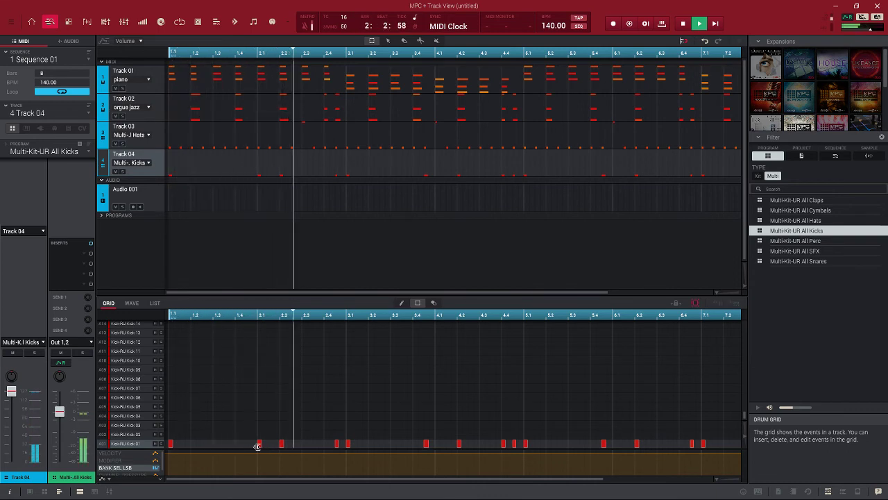
key("space")
left_click_drag(260, 445, 252, 445)
key("space")
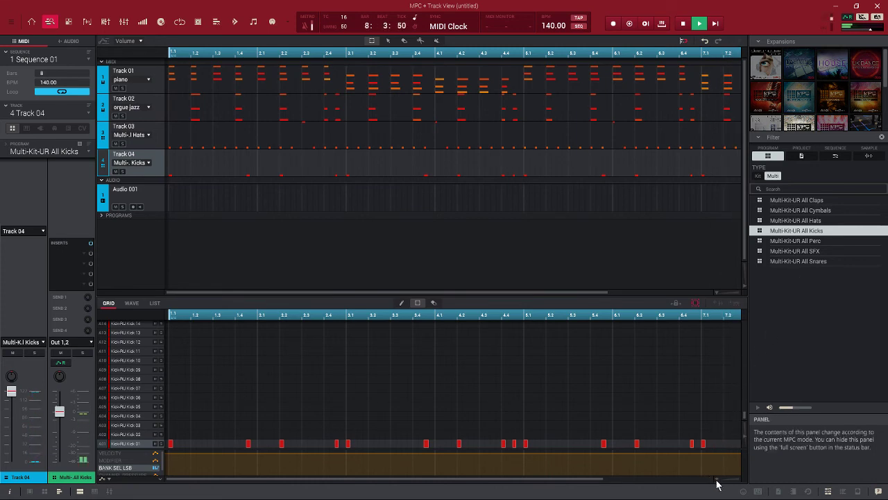
left_click_drag(717, 479, 701, 480)
key("space")
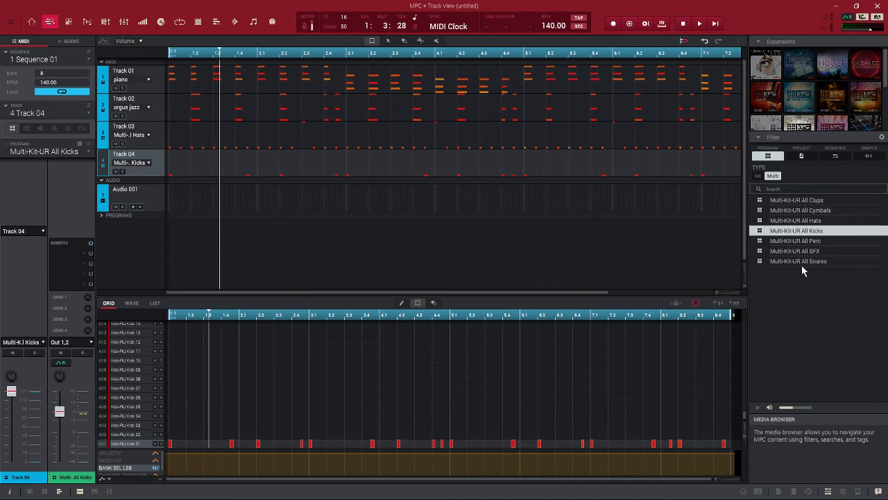
- Load Multi-Kit-UR All Snares and assign it to unused track 5
left_click(802, 262)
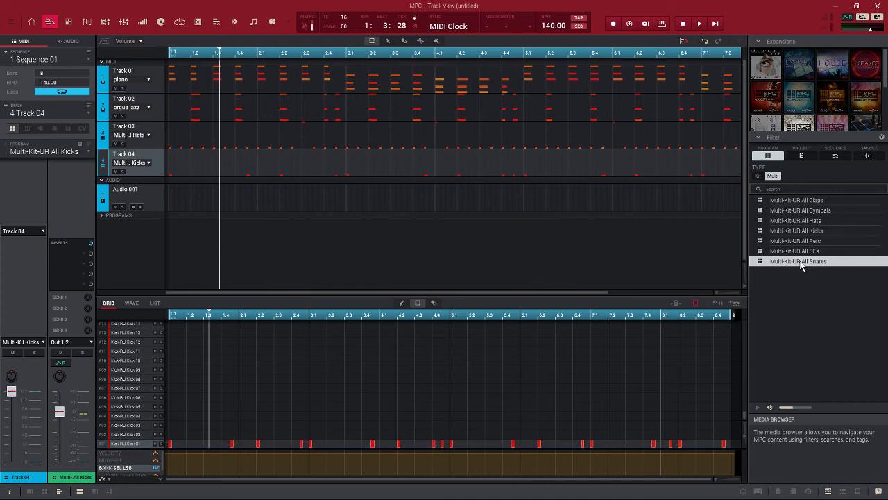
double_click(801, 262)
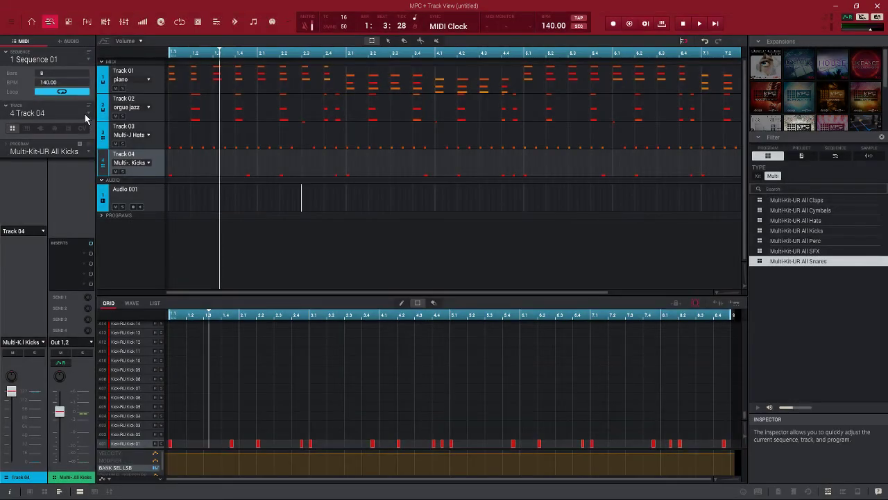
left_click(87, 113)
left_click(59, 161)
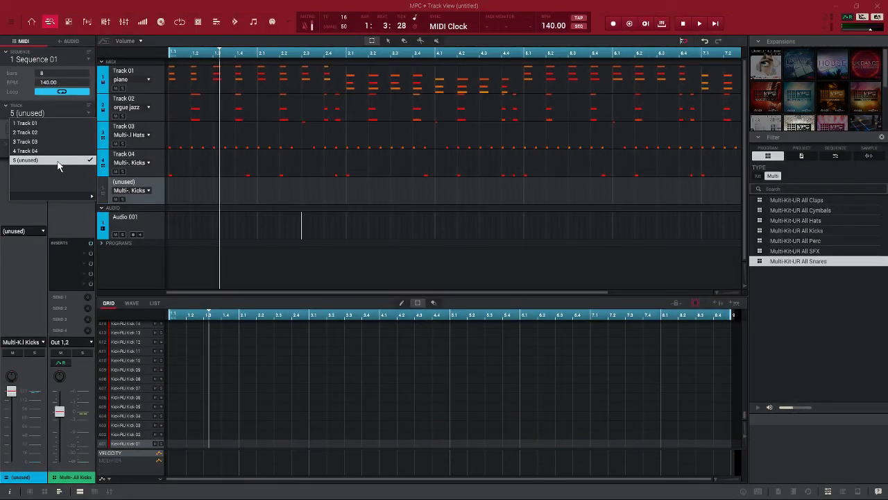
left_click(70, 152)
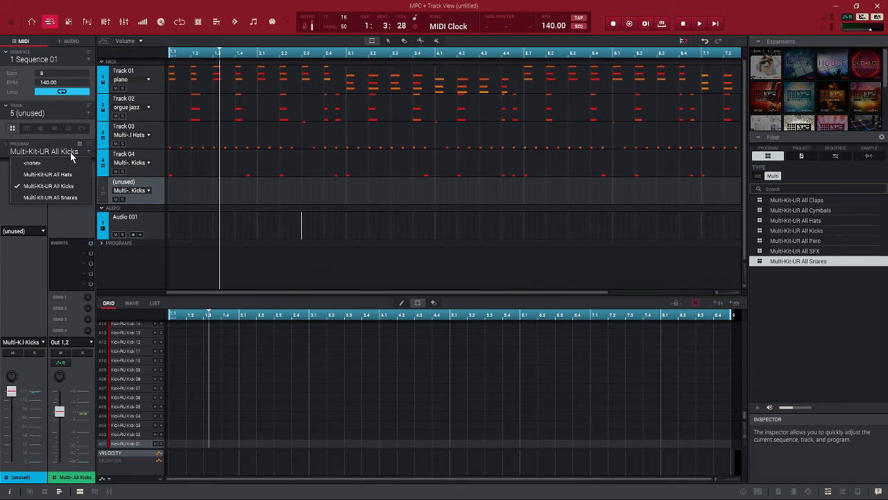
left_click(68, 198)
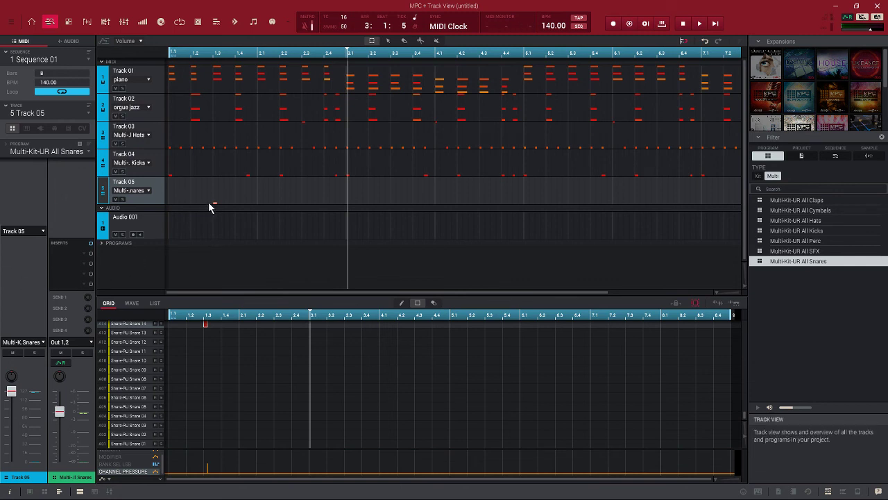
- Delete the stray snare note at beat 1.3, overdub a Snare 14 pattern across the sequence, and listen back
left_click(205, 324)
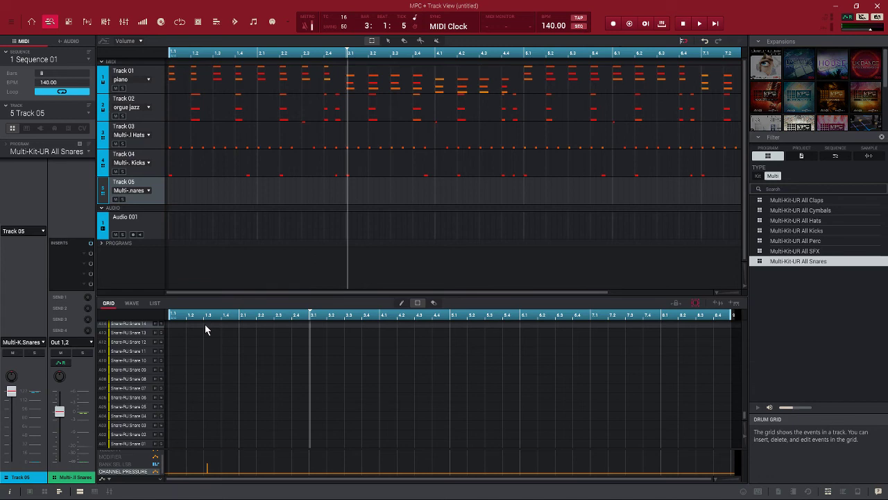
key("space")
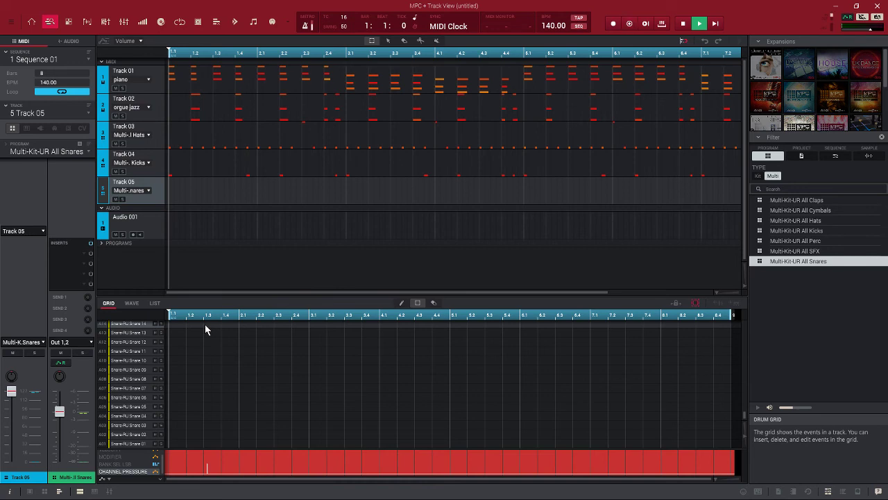
left_click(205, 324)
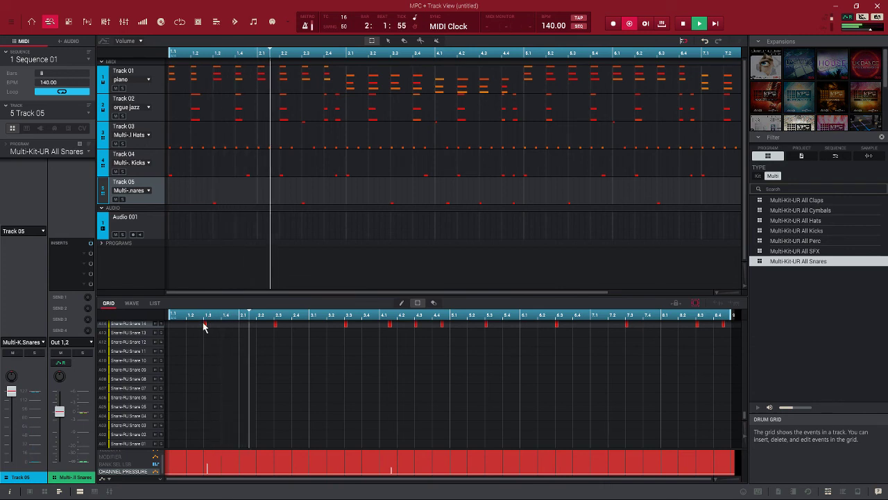
left_click(628, 25)
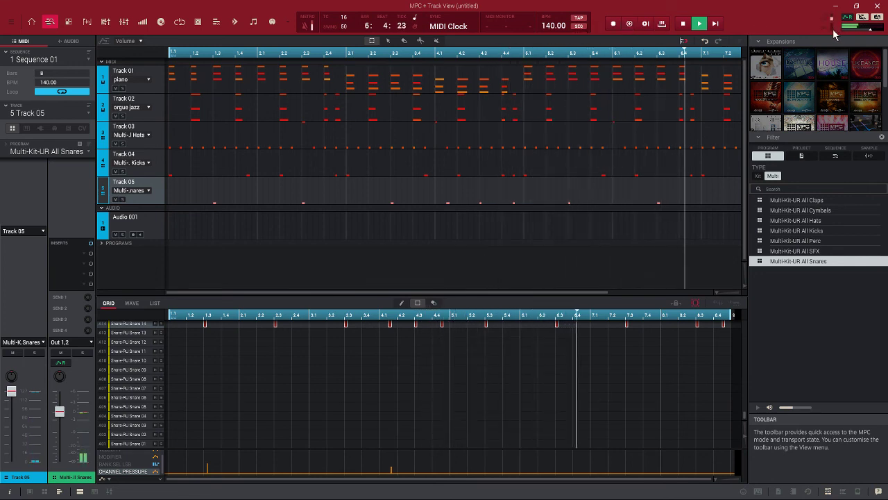
key("space")
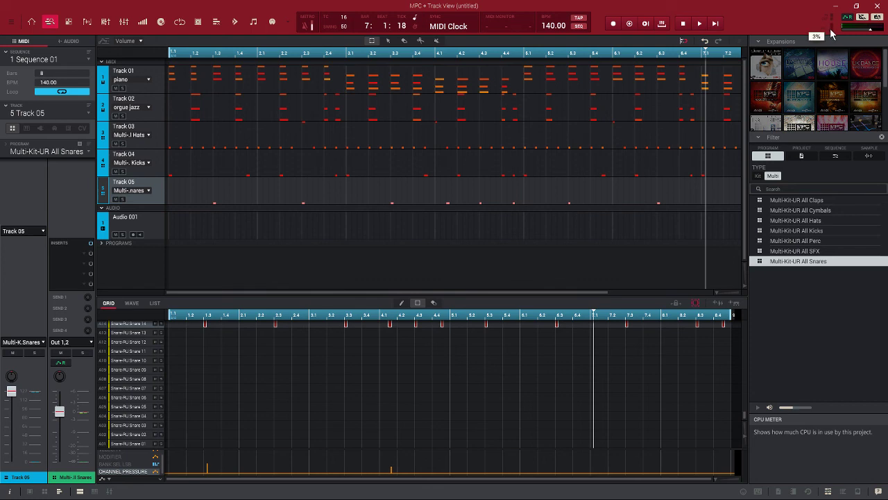
key("space")
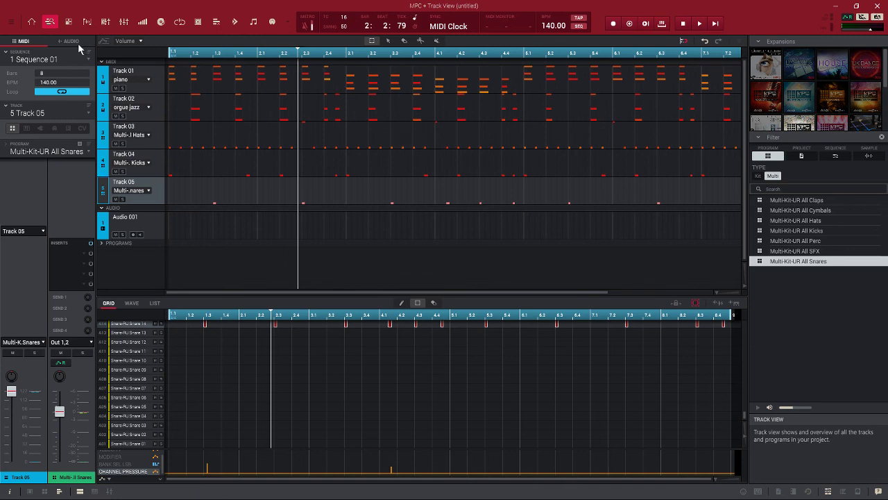
- From Main Mode, save the orgue jazz program as orgue jazz.xpm in the Documents\MPC folder
left_click(31, 23)
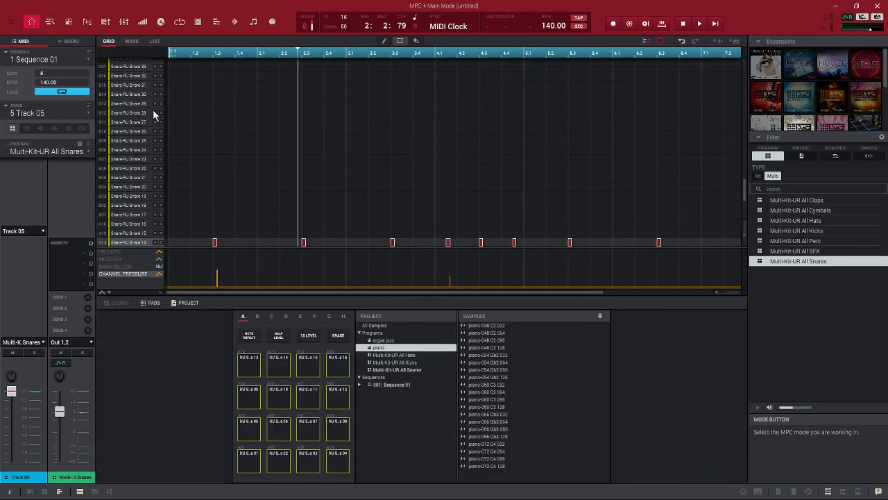
left_click(385, 341)
right_click(385, 341)
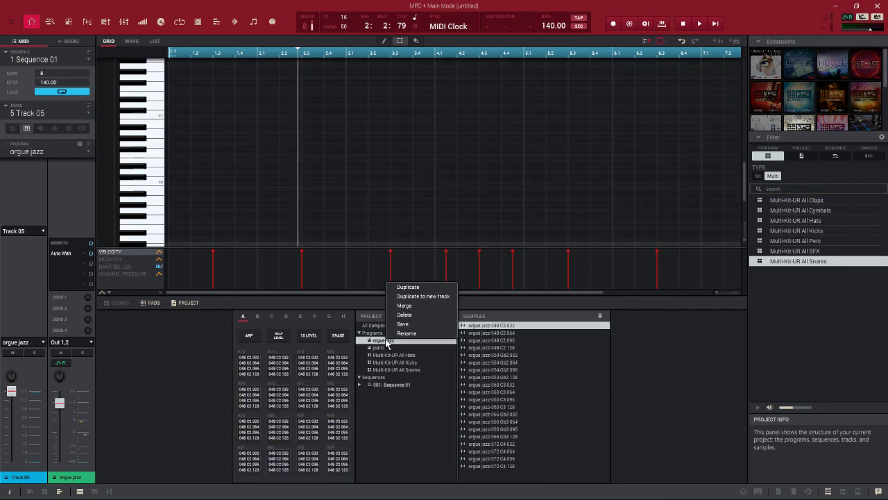
left_click(410, 322)
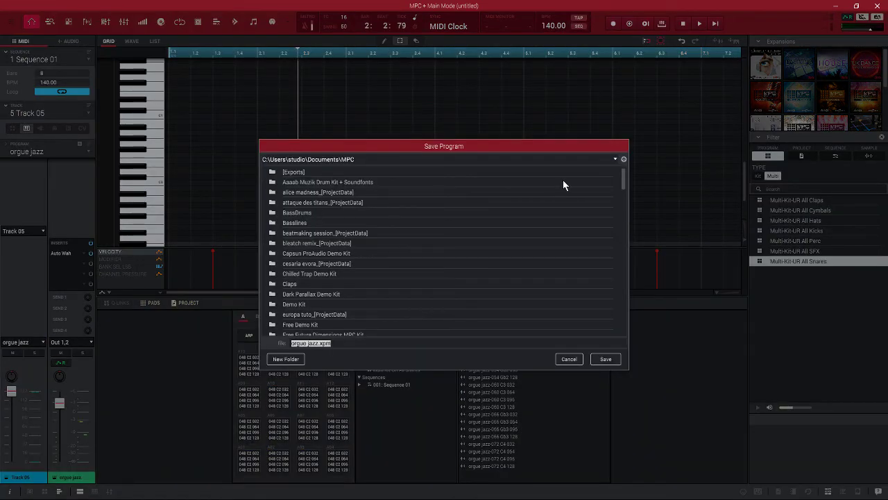
left_click(606, 359)
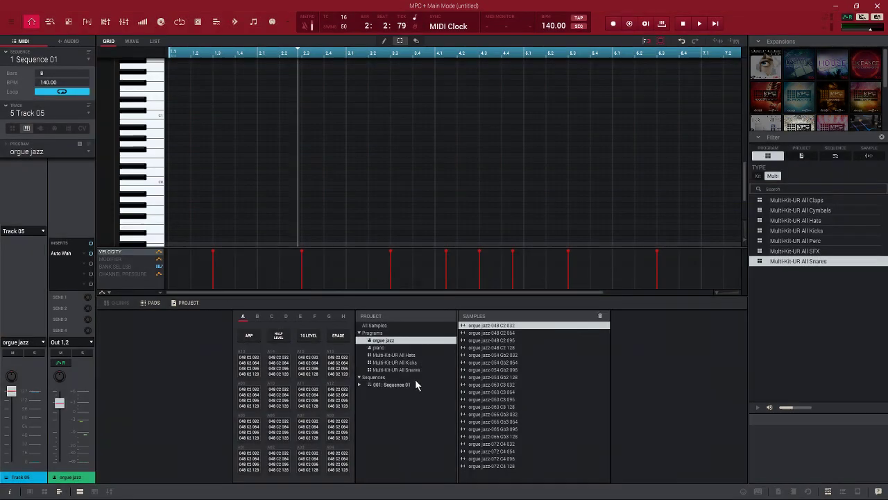
- Save the piano program as piano.xpm in the Documents\MPC folder
left_click(381, 348)
right_click(380, 348)
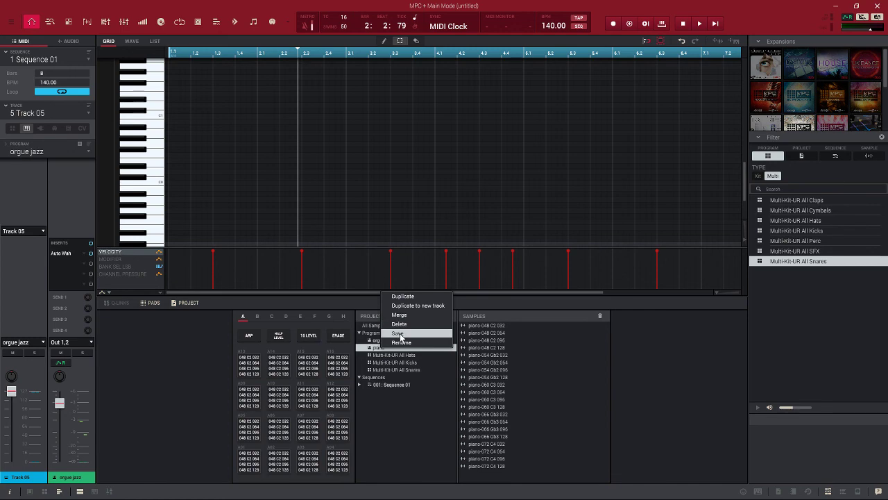
left_click(398, 334)
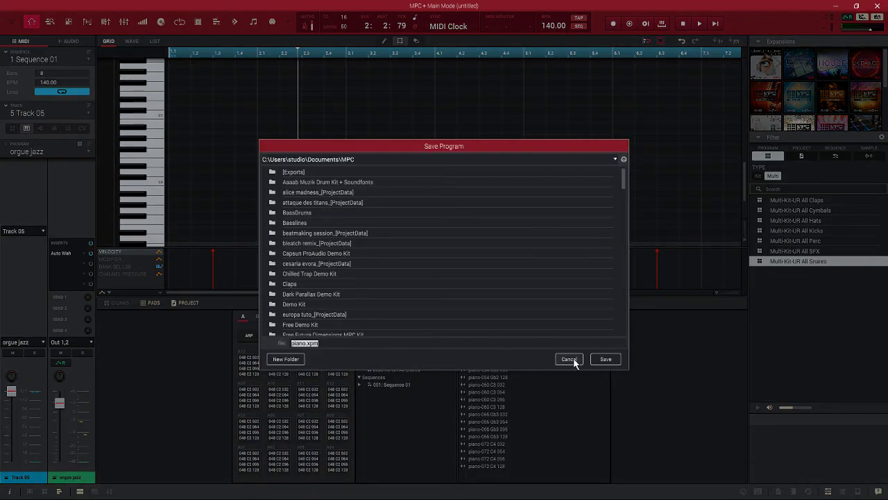
left_click(605, 358)
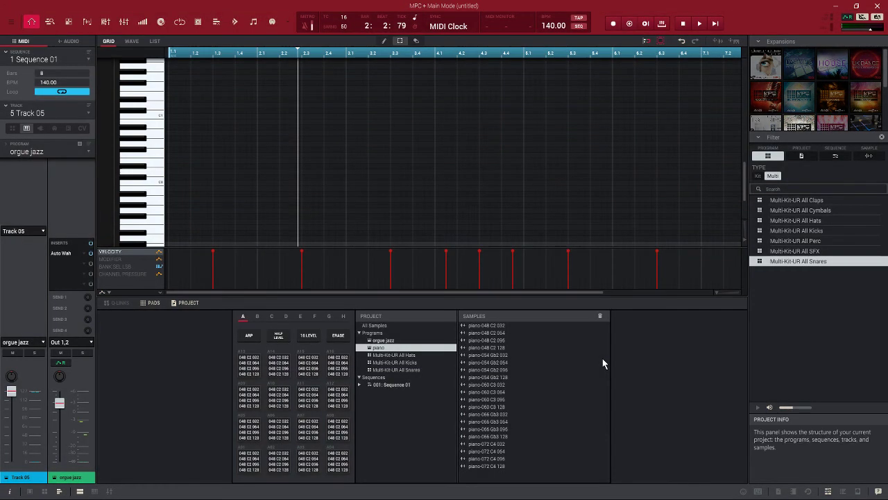
- Switch Track 05 from the keygroup type back to the drum program Multi-Kit-UR All Snares, checking the beat by playback
key("space")
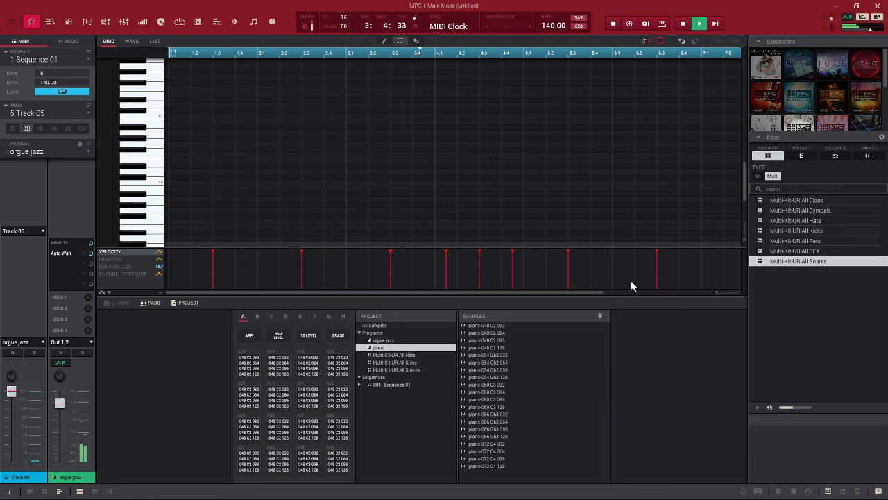
key("space")
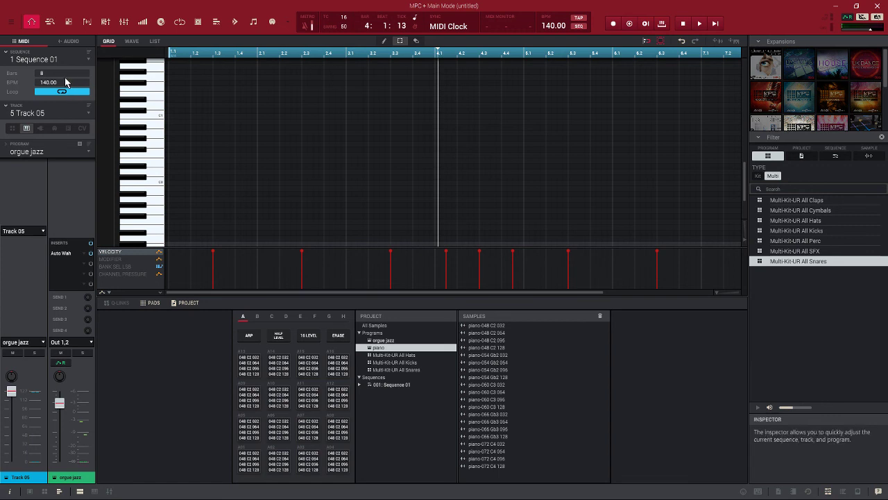
left_click(86, 152)
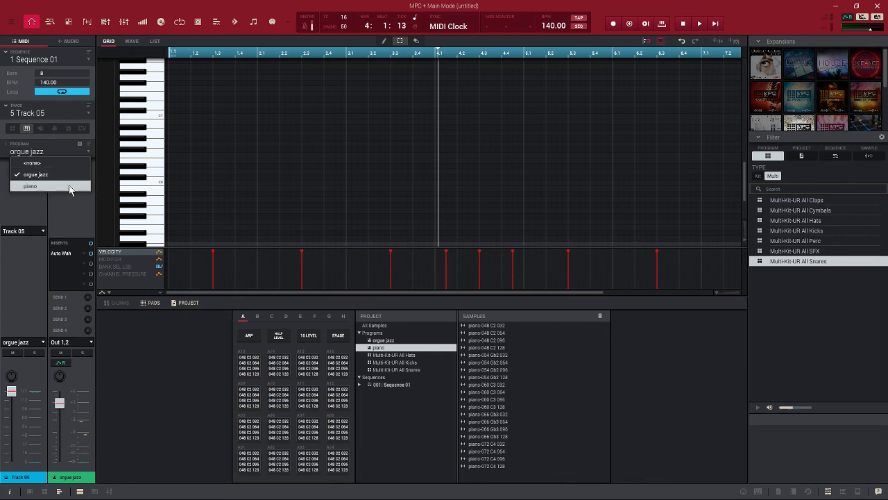
left_click(15, 133)
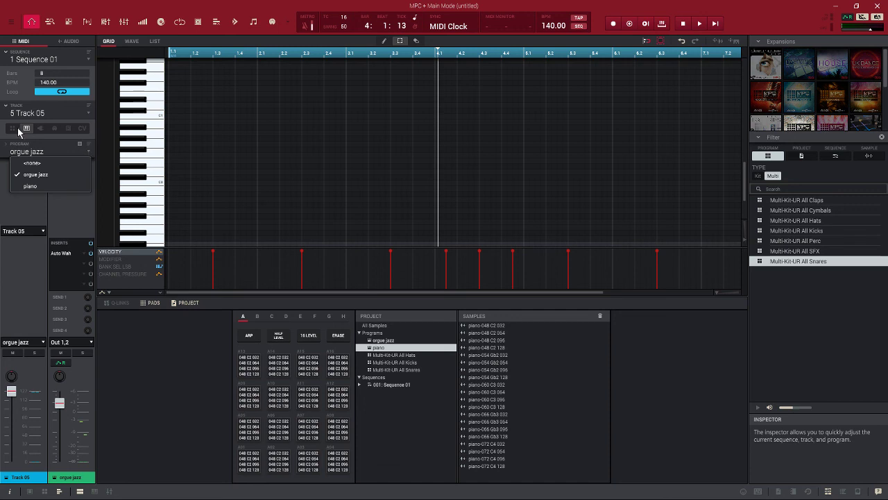
left_click(13, 129)
left_click(13, 129)
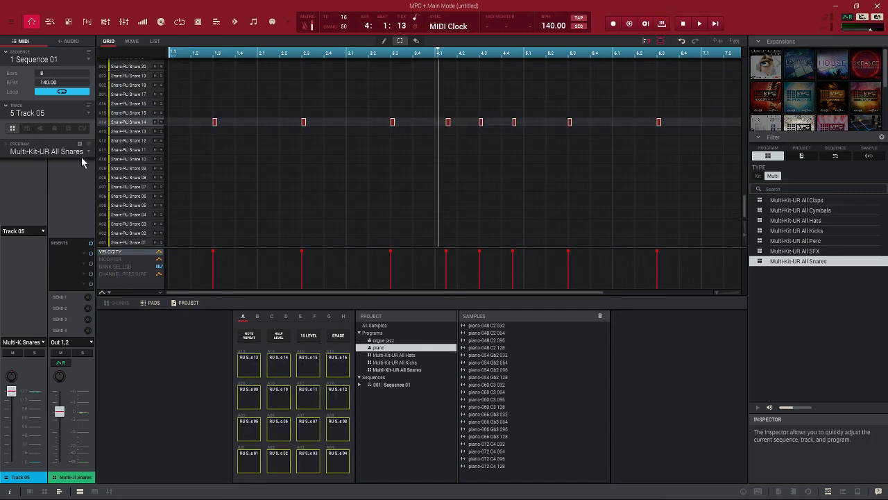
key("space")
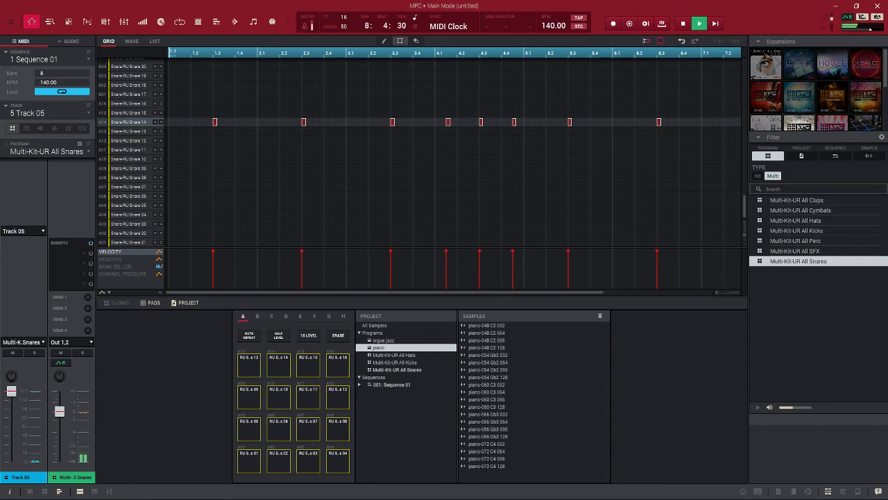
key("space")
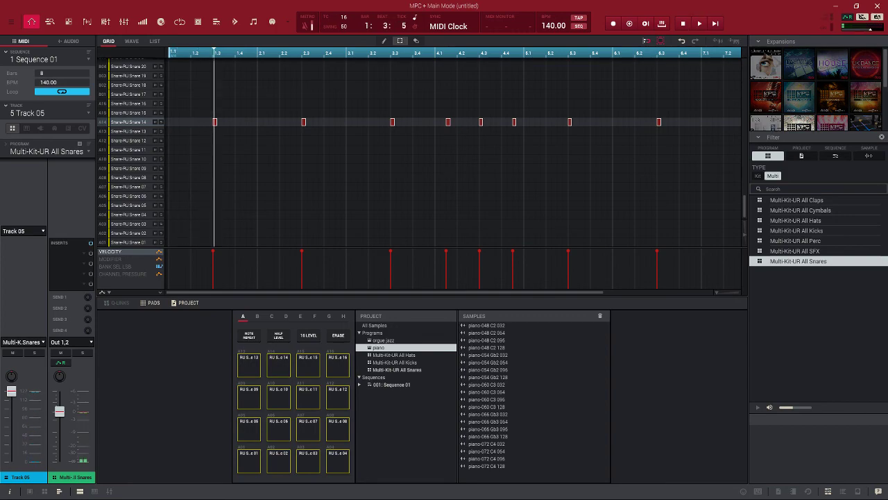